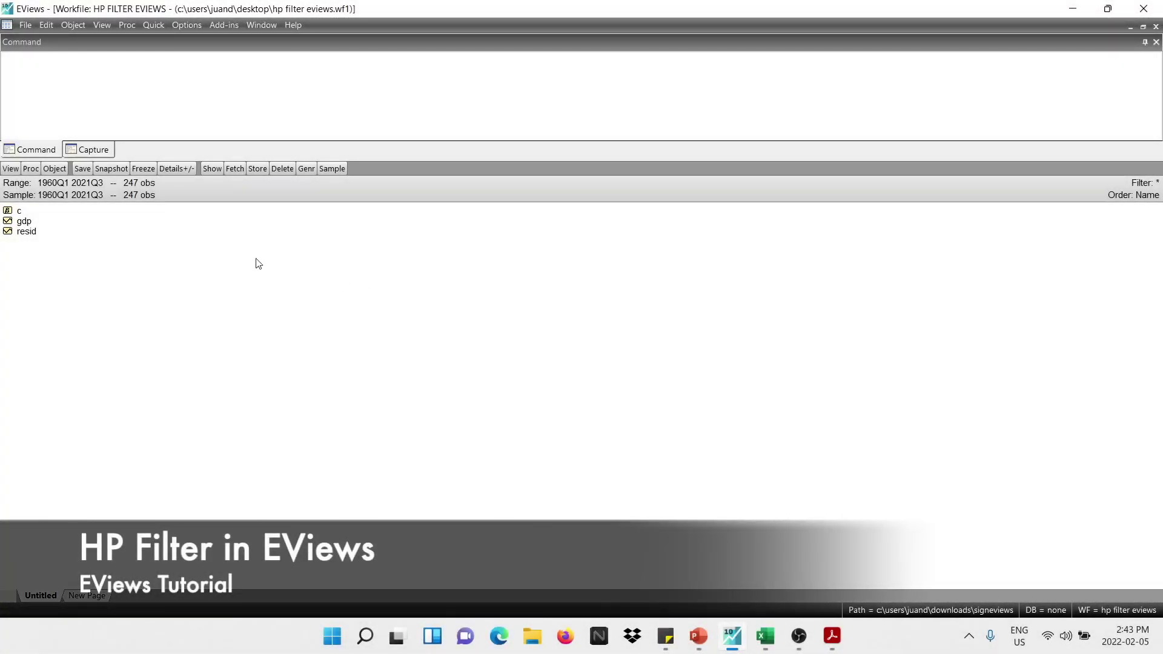
- Generate the series log_gdp with the equation log_gdp=log(gdp)*100
click(47, 223)
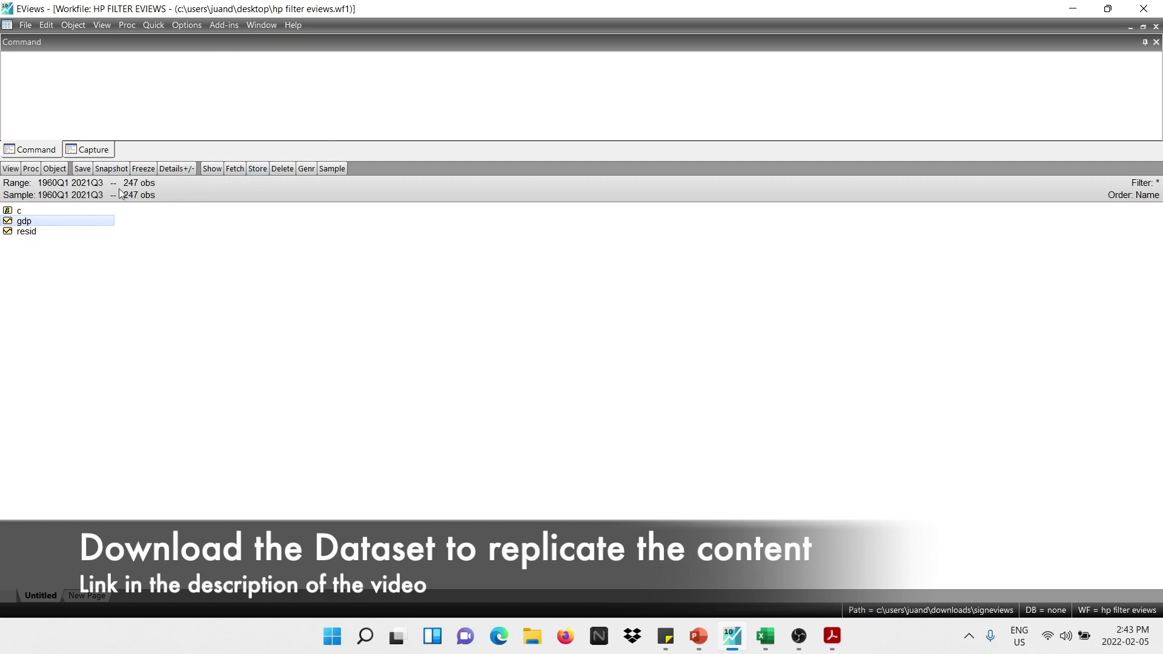
click(305, 168)
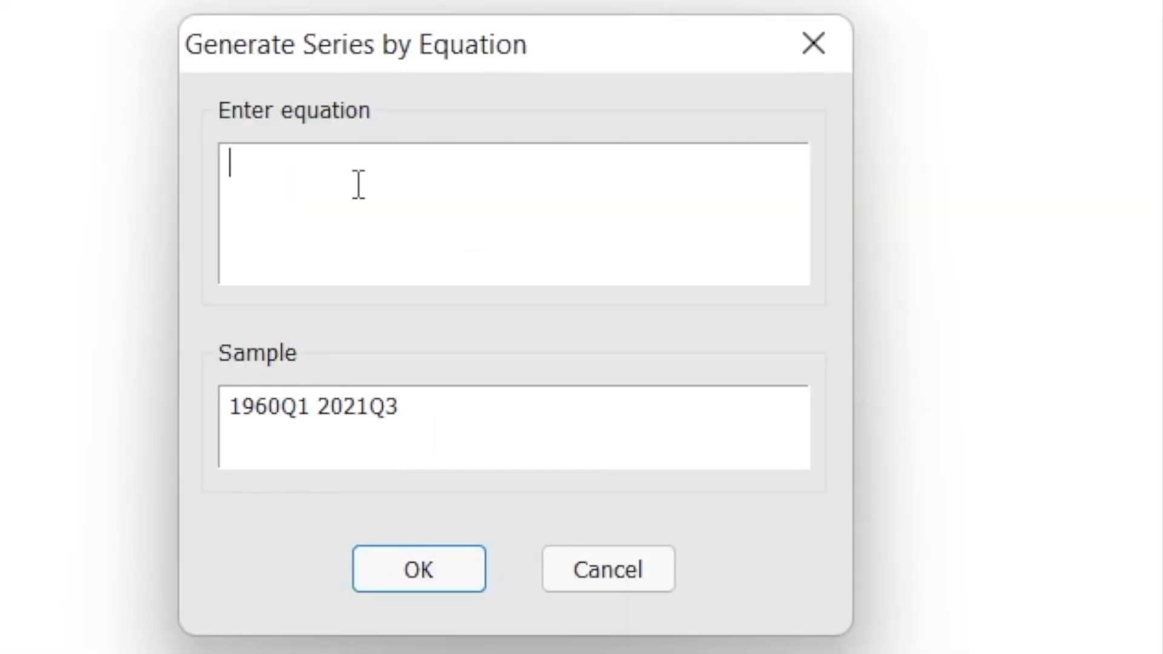
text(log_)
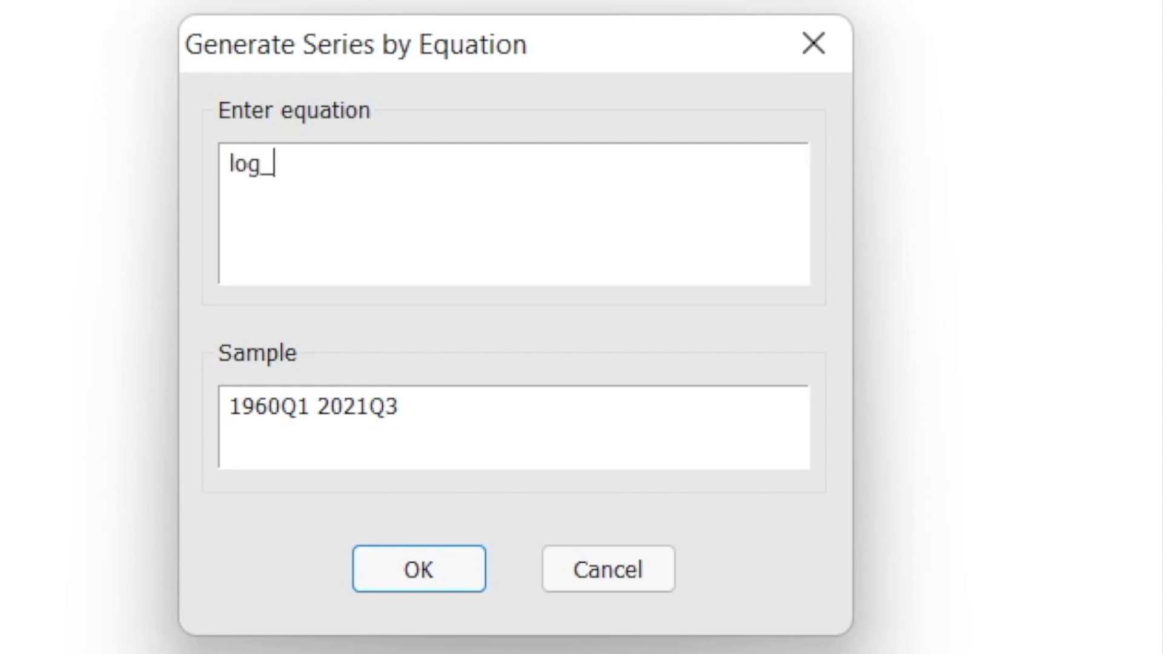
text(gd)
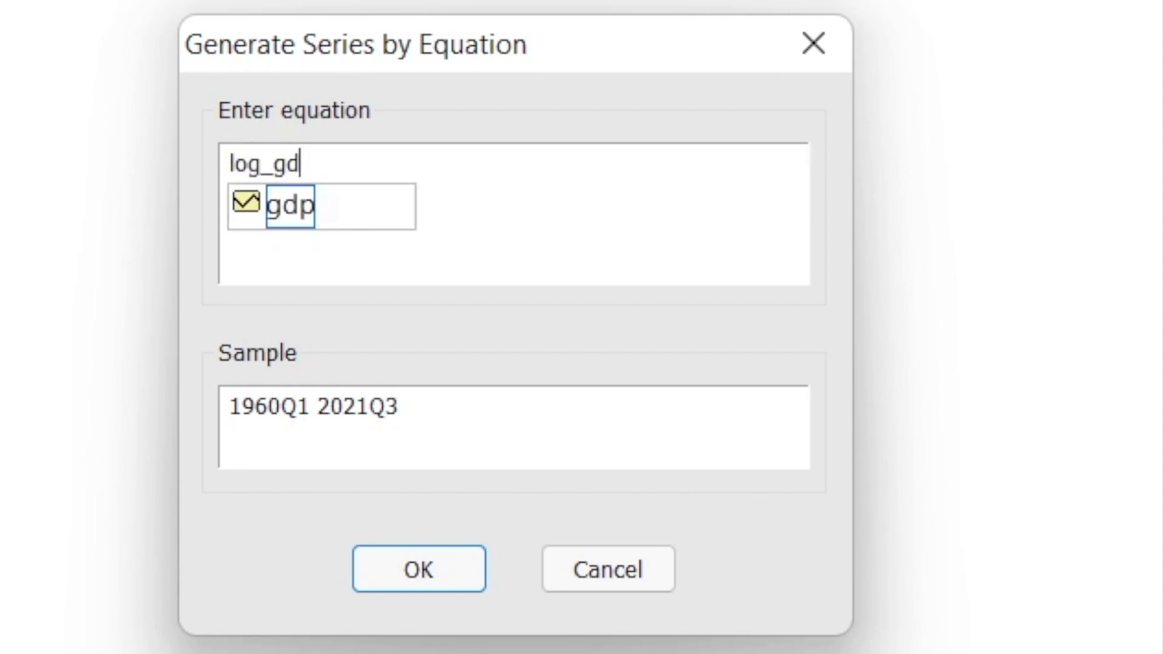
text(p=)
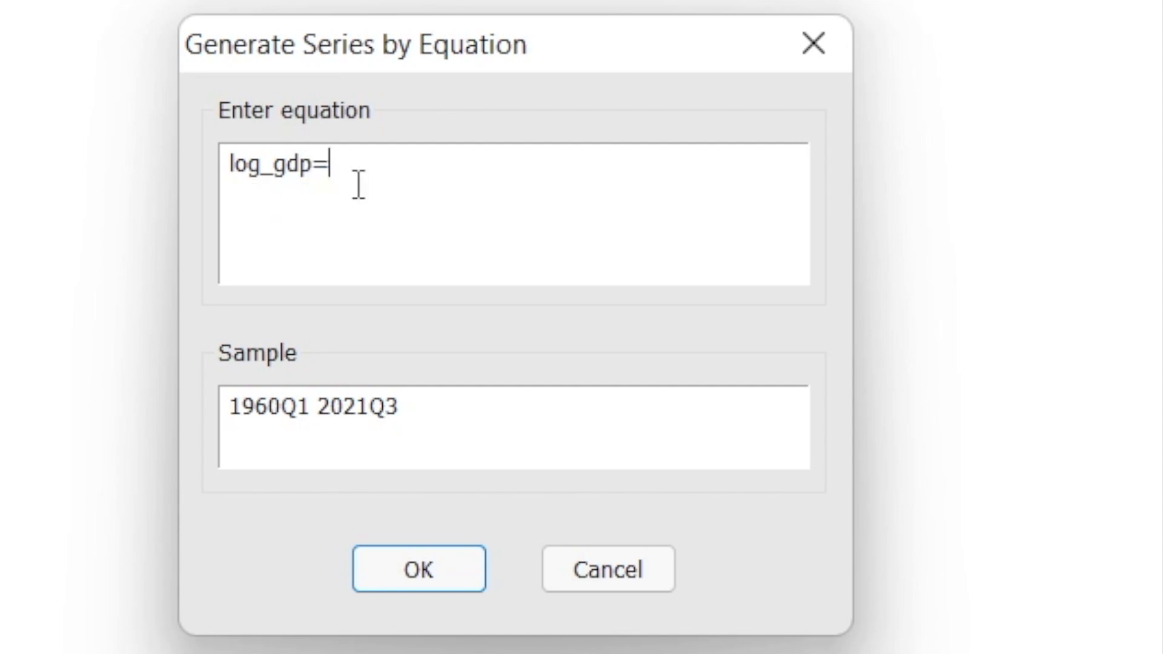
text(log()
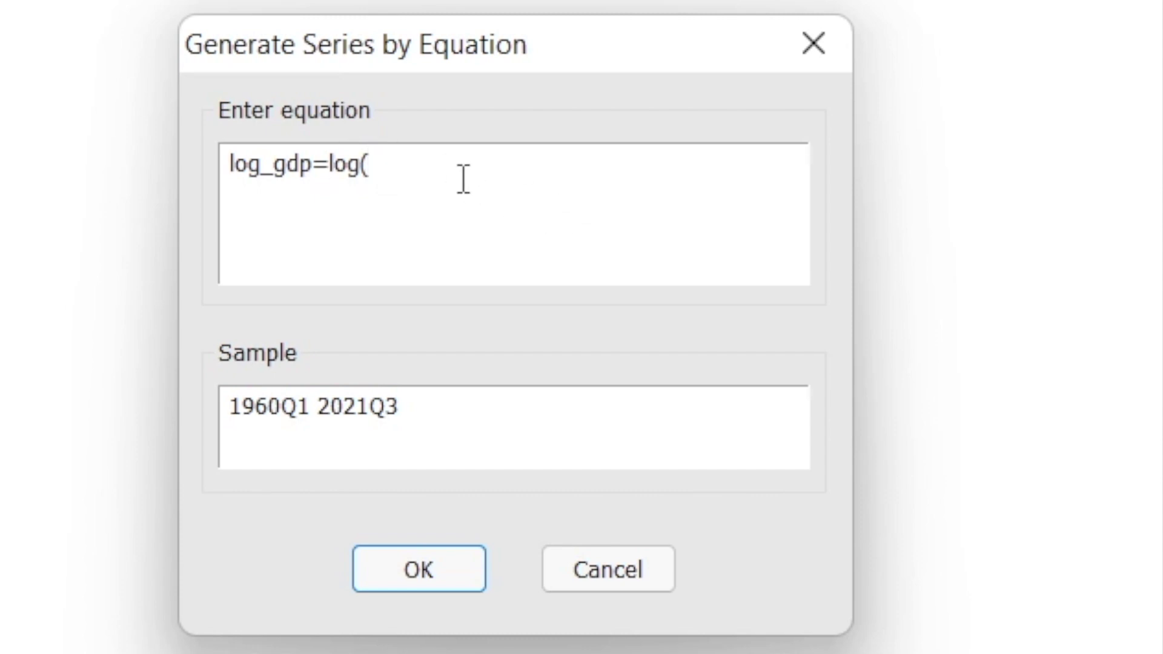
text(gdp))
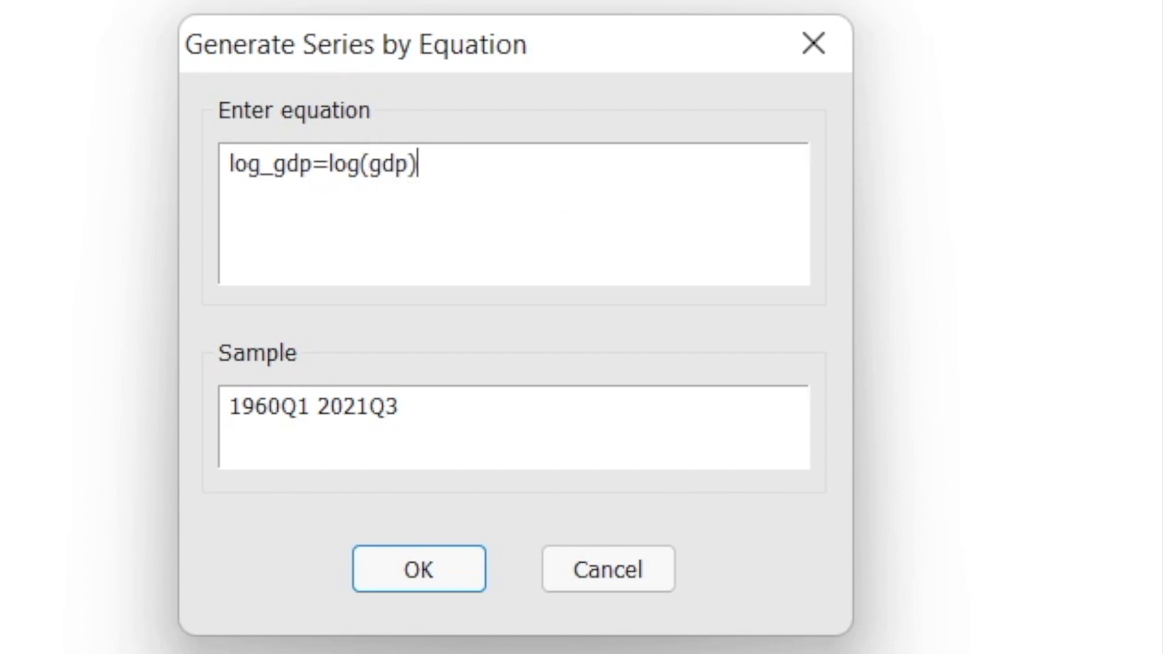
text(*100)
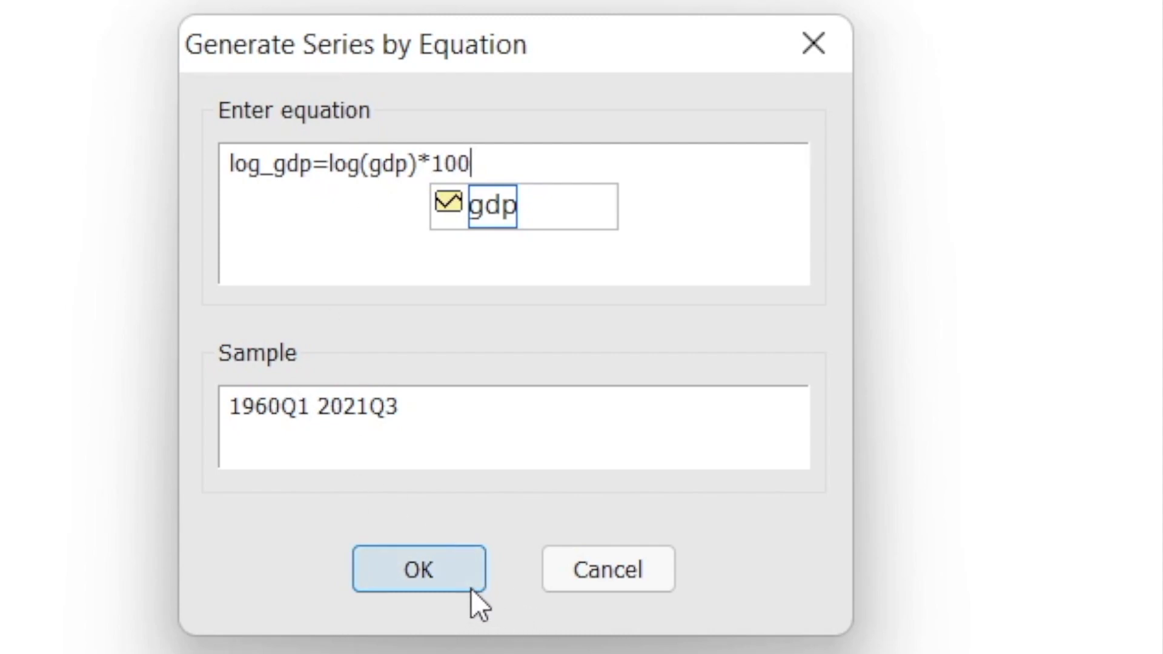
click(471, 587)
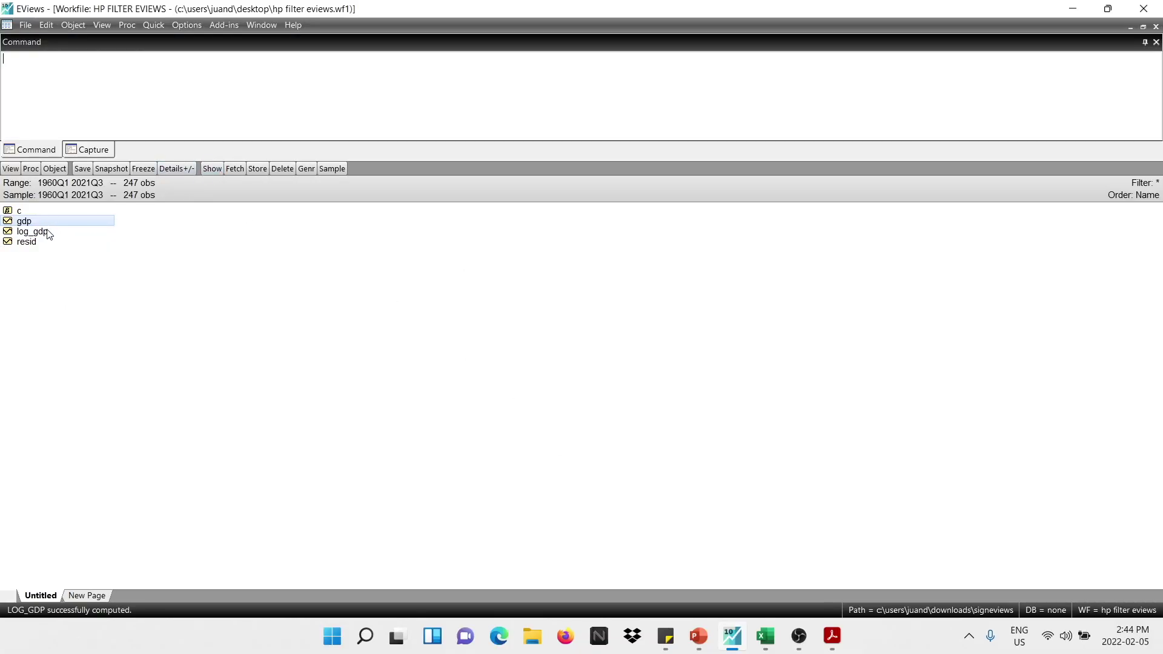
- Open the log_gdp series and start a Hodrick-Prescott filter on it
click(49, 235)
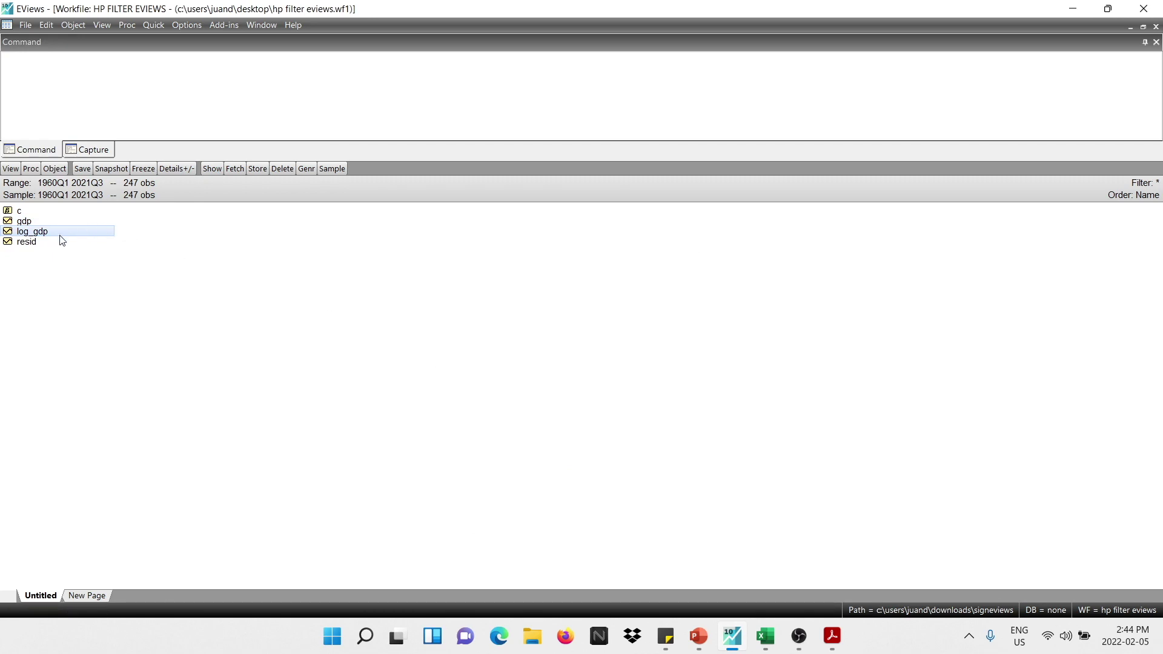
double_click(36, 232)
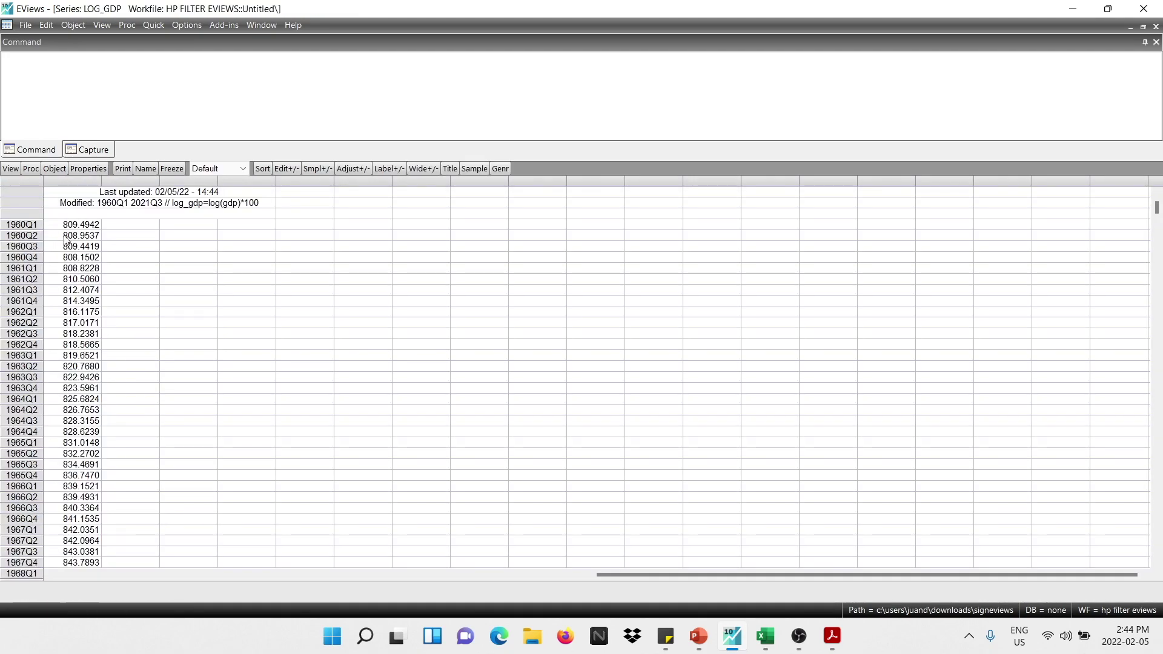
click(31, 170)
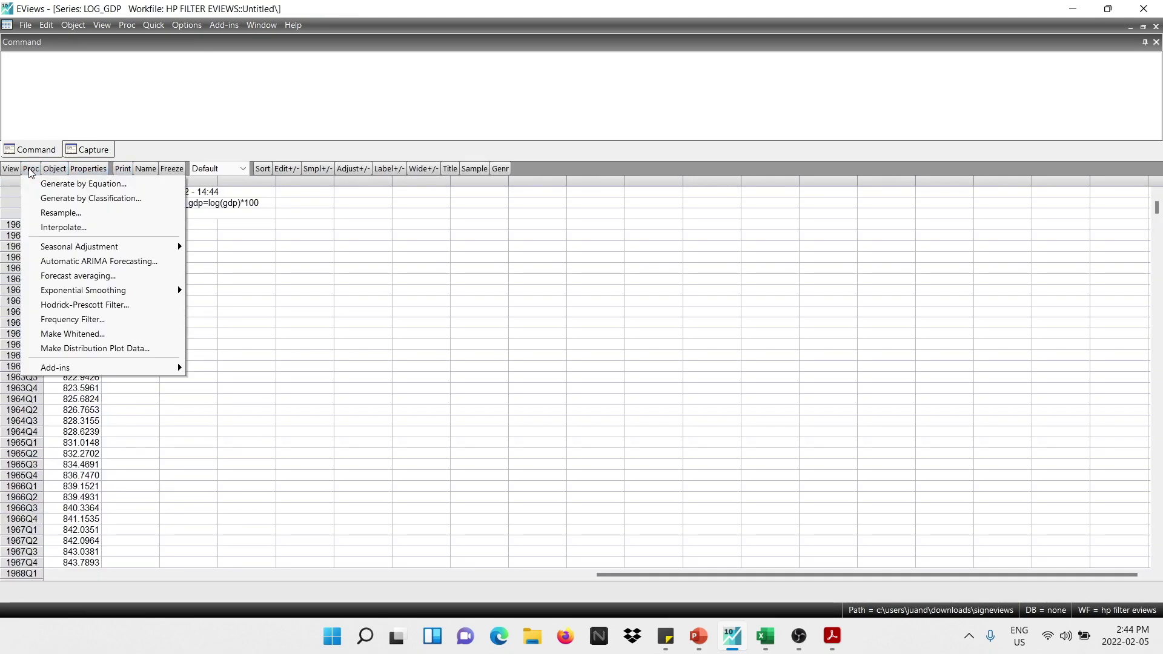
click(67, 309)
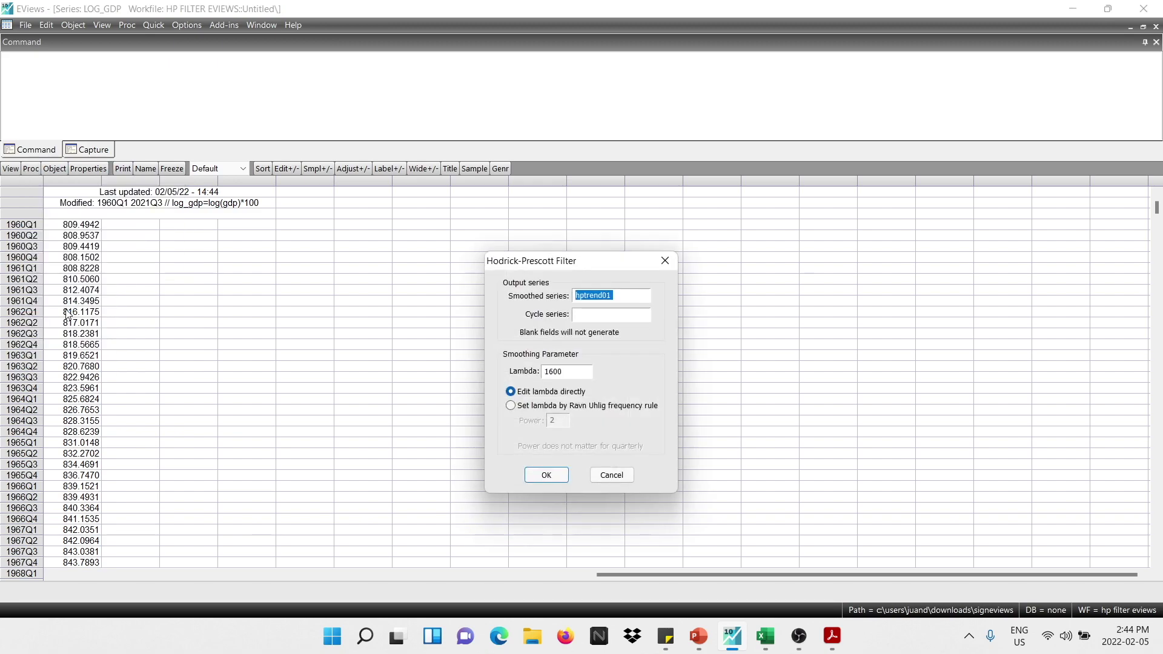
drag(538, 265, 512, 233)
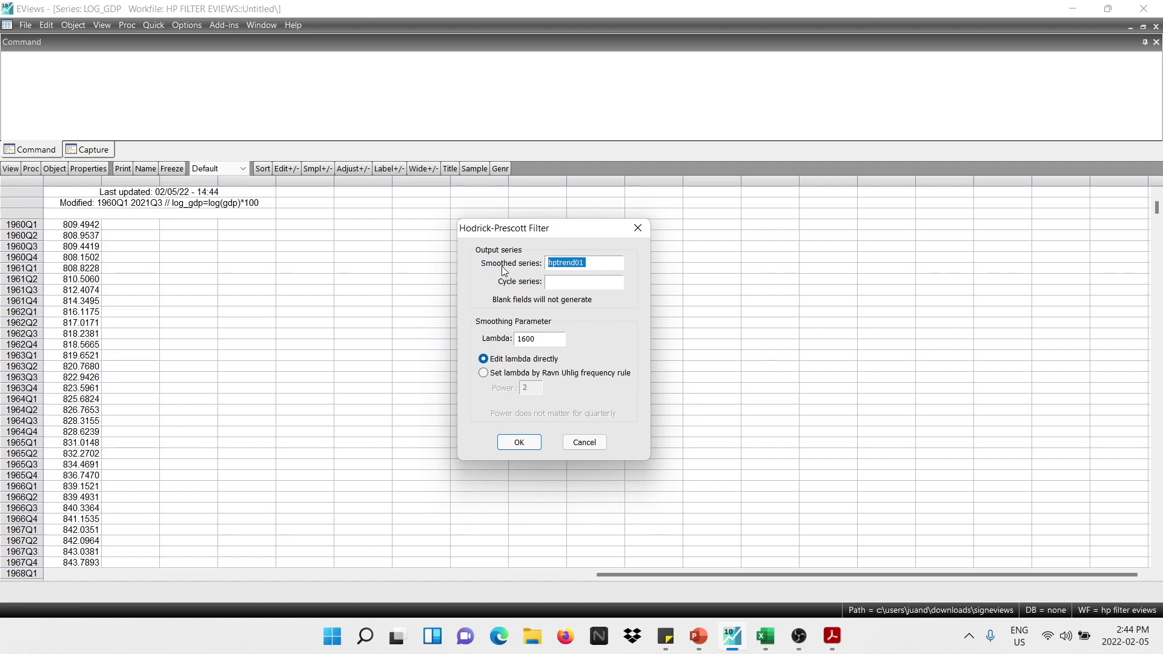
- Rename the smoothed trend series from hptrend01 to y_trend
click(595, 263)
drag(595, 263, 513, 254)
key(BackSpace)
text(y_trend)
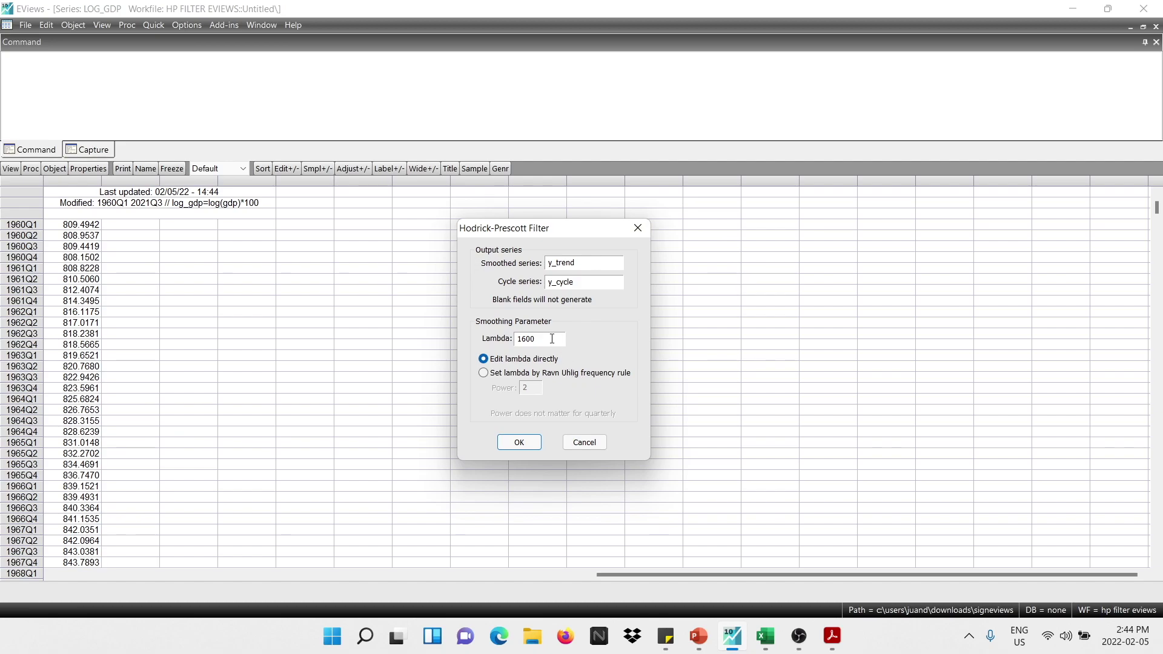
- Run the lambda 1600 filter to create y_trend, y_cycle and the LOG_GDP/Trend/Cycle graph
click(519, 443)
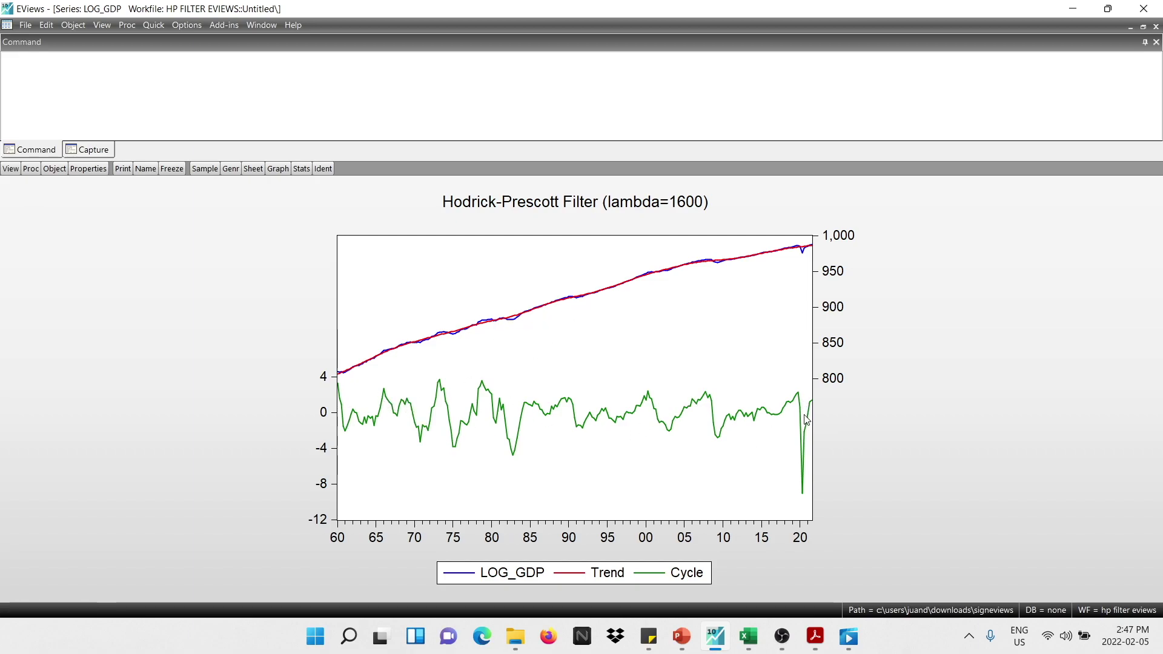
mouse_move(807, 420)
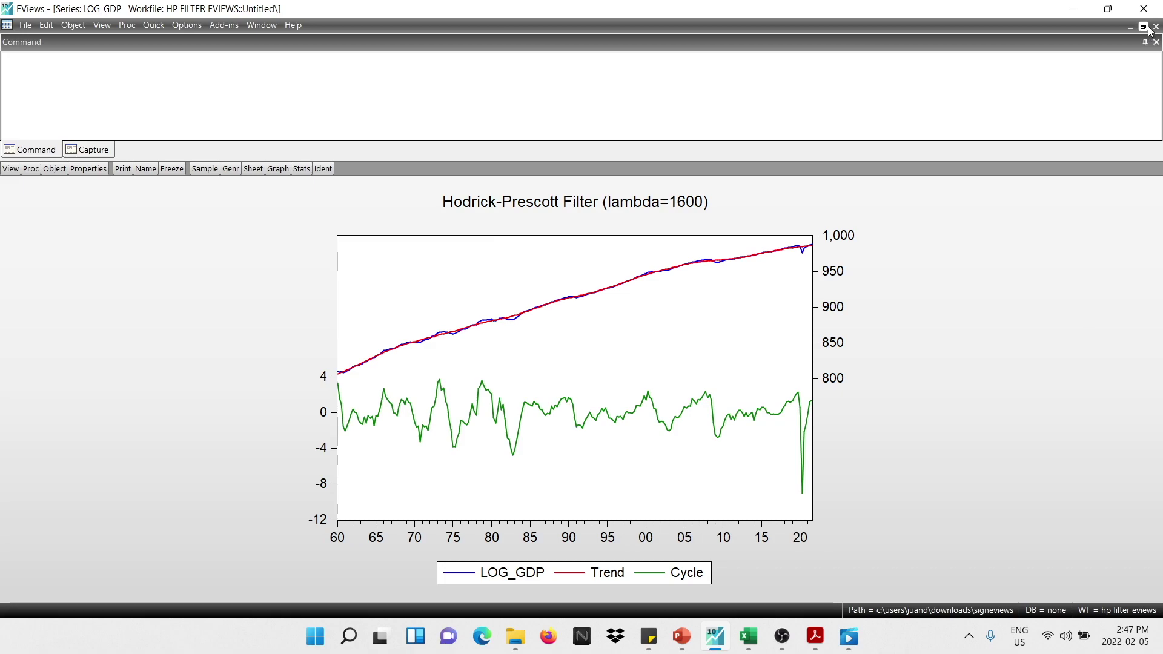
- Close the filter graph and plot y_cycle as a line graph with the Simple template
click(1156, 27)
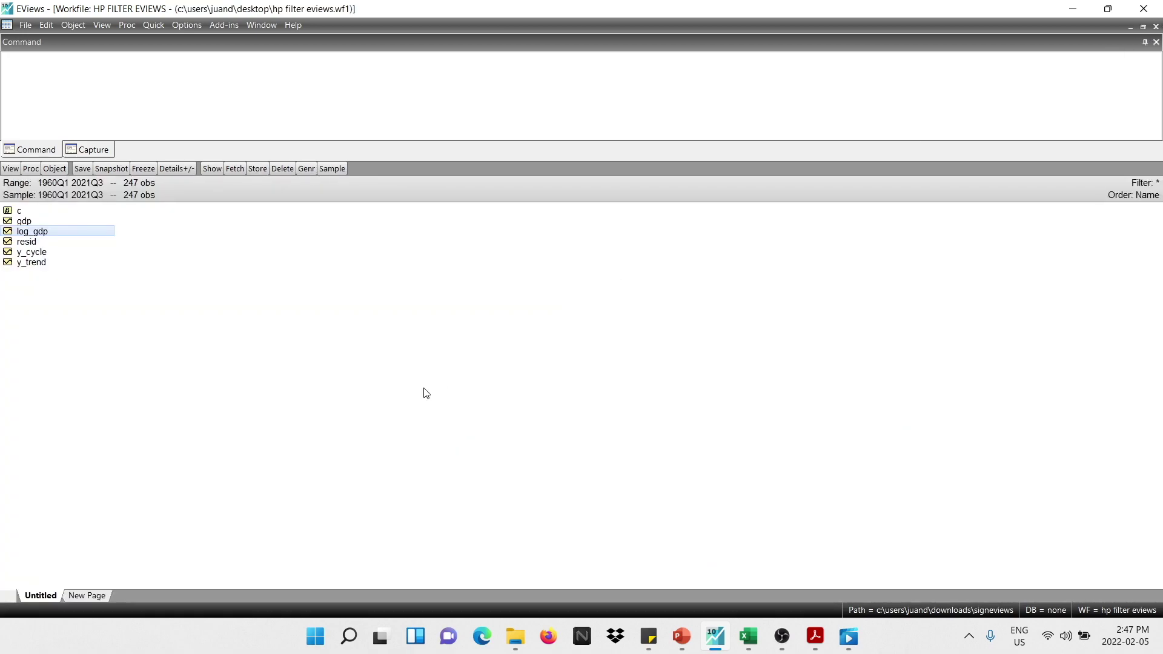
click(43, 263)
double_click(57, 253)
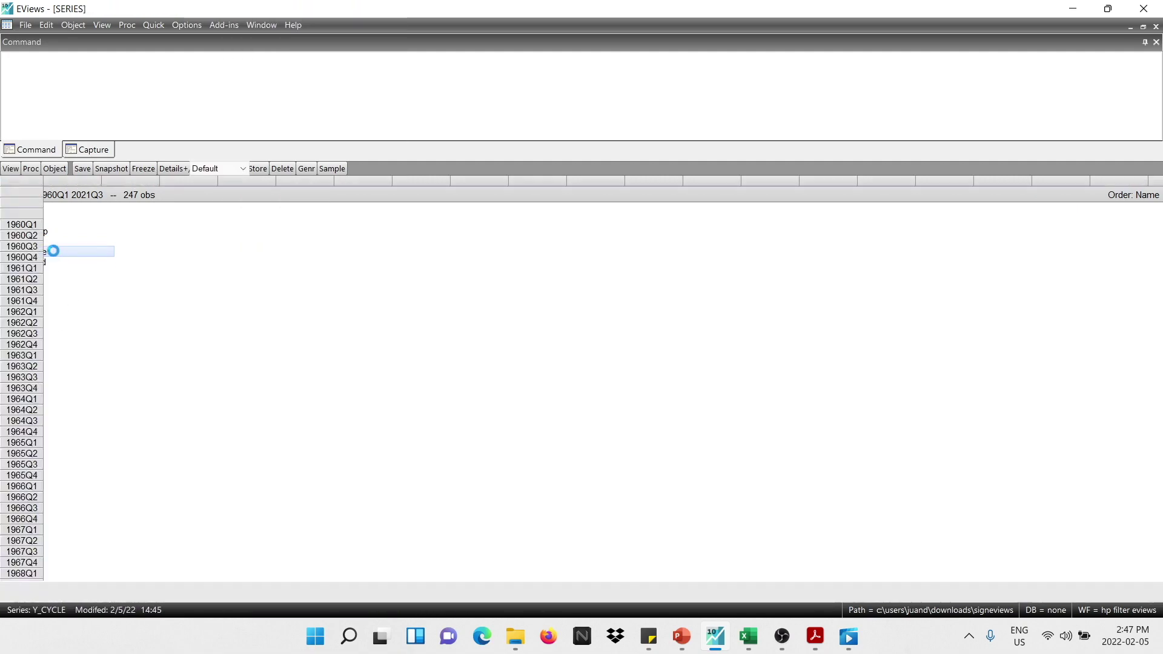
click(10, 168)
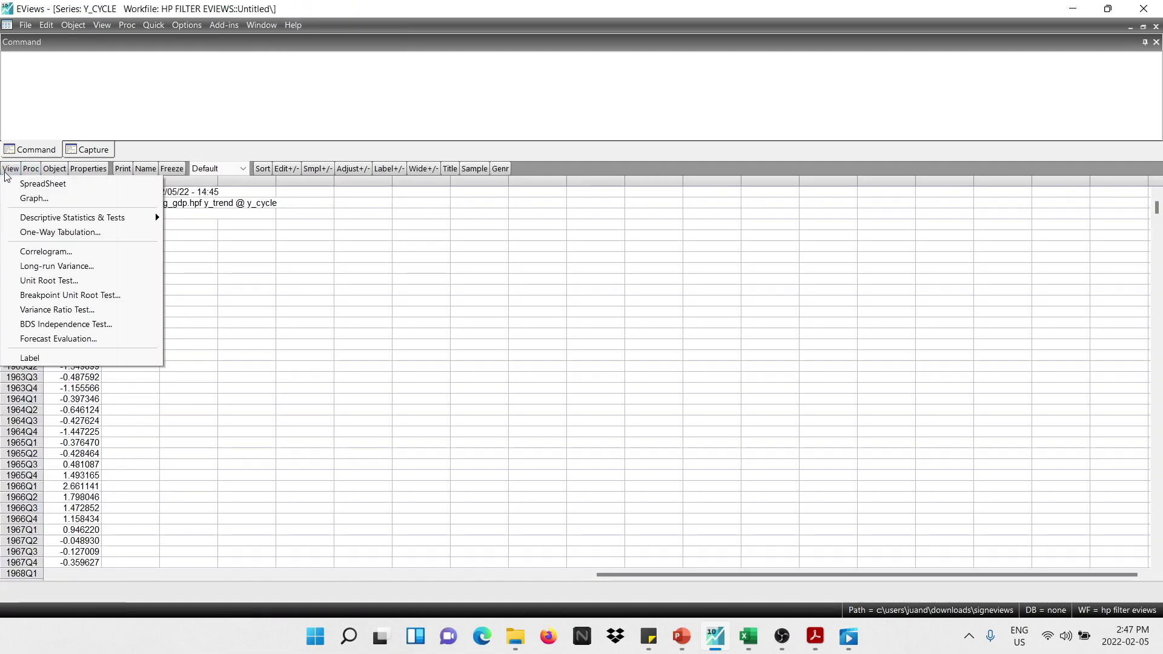
click(34, 199)
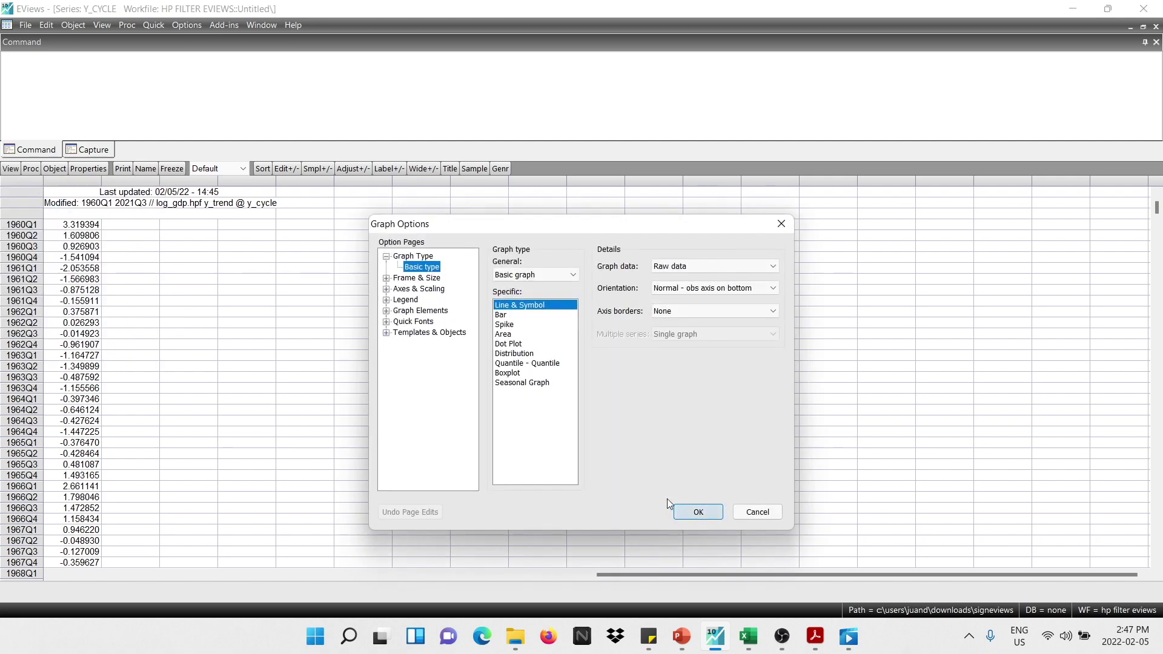
click(449, 336)
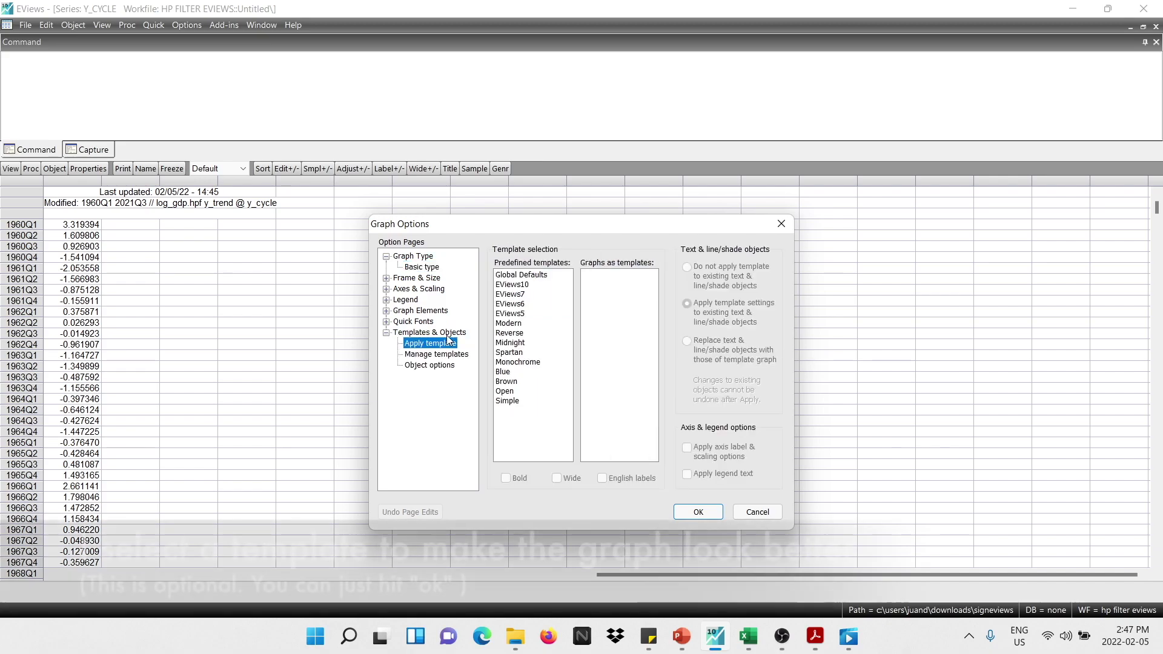
click(521, 401)
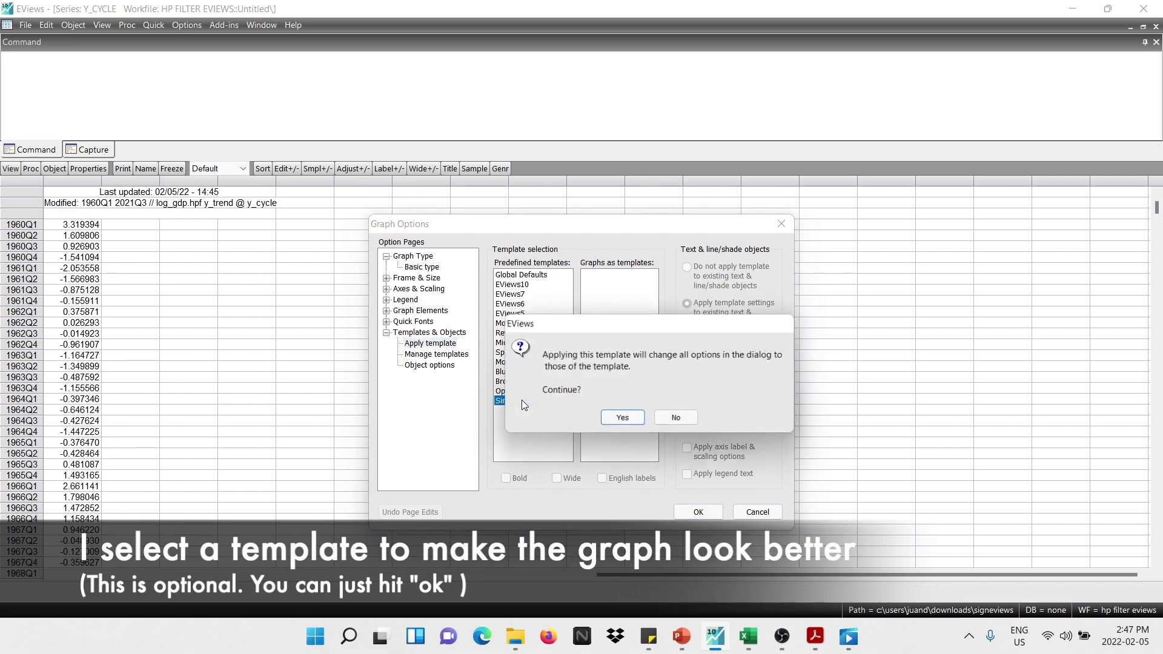
click(623, 421)
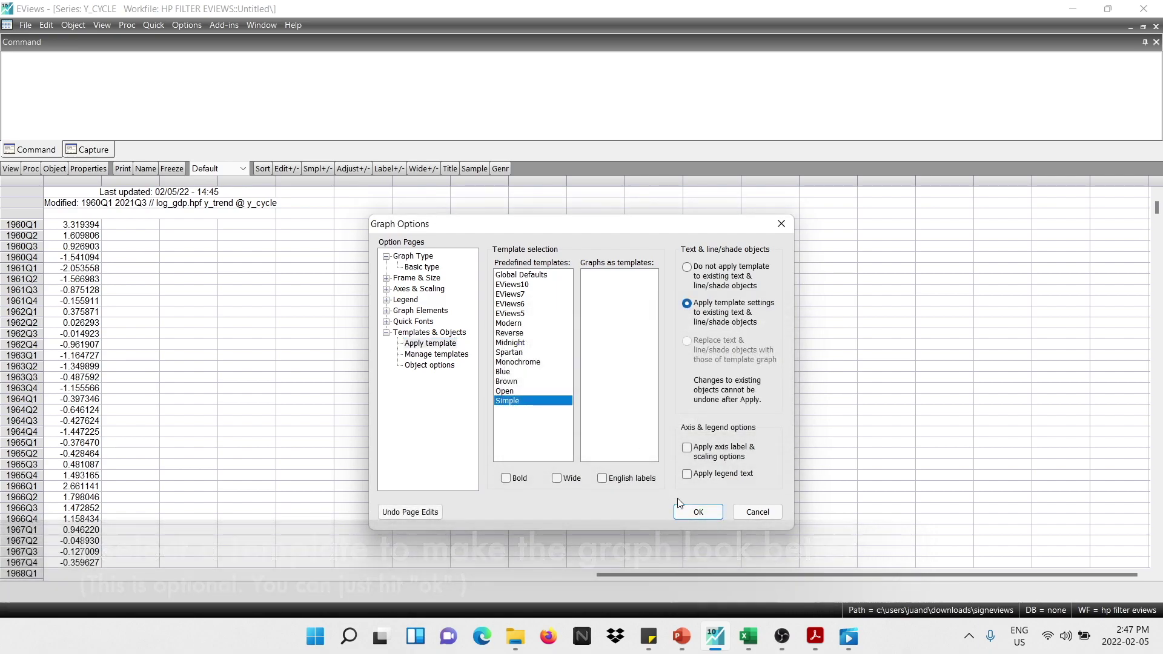
click(698, 512)
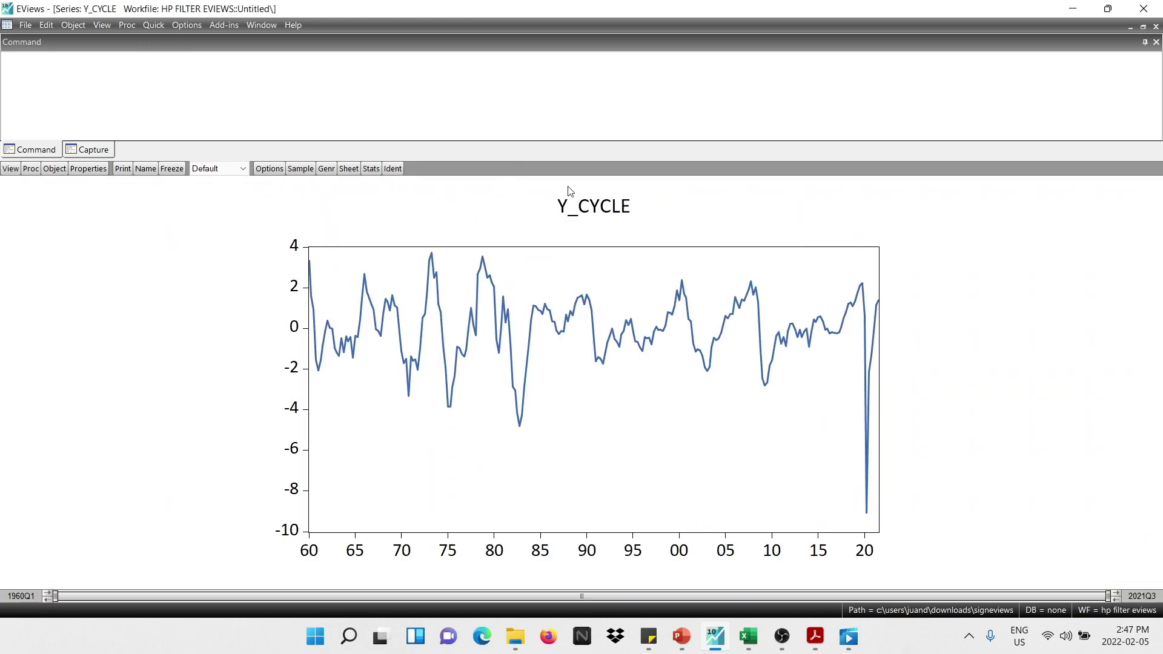
- Replace the Y_CYCLE graph title with 'Percentage deviation from trend'
double_click(577, 218)
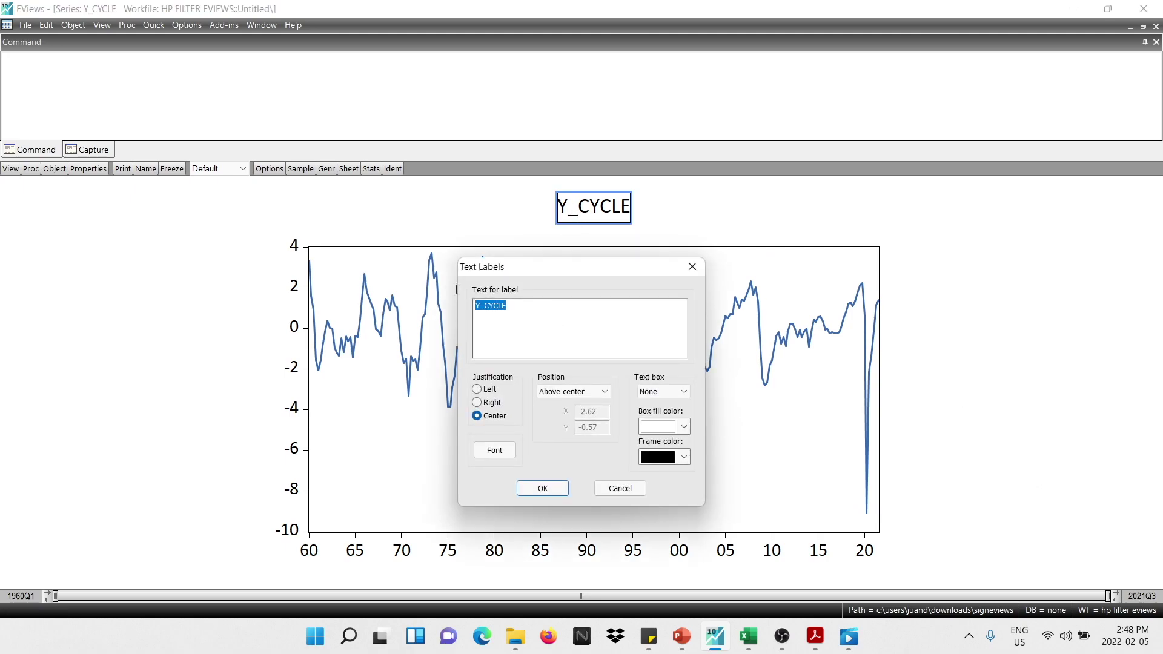
text(Percentage deviation from trend)
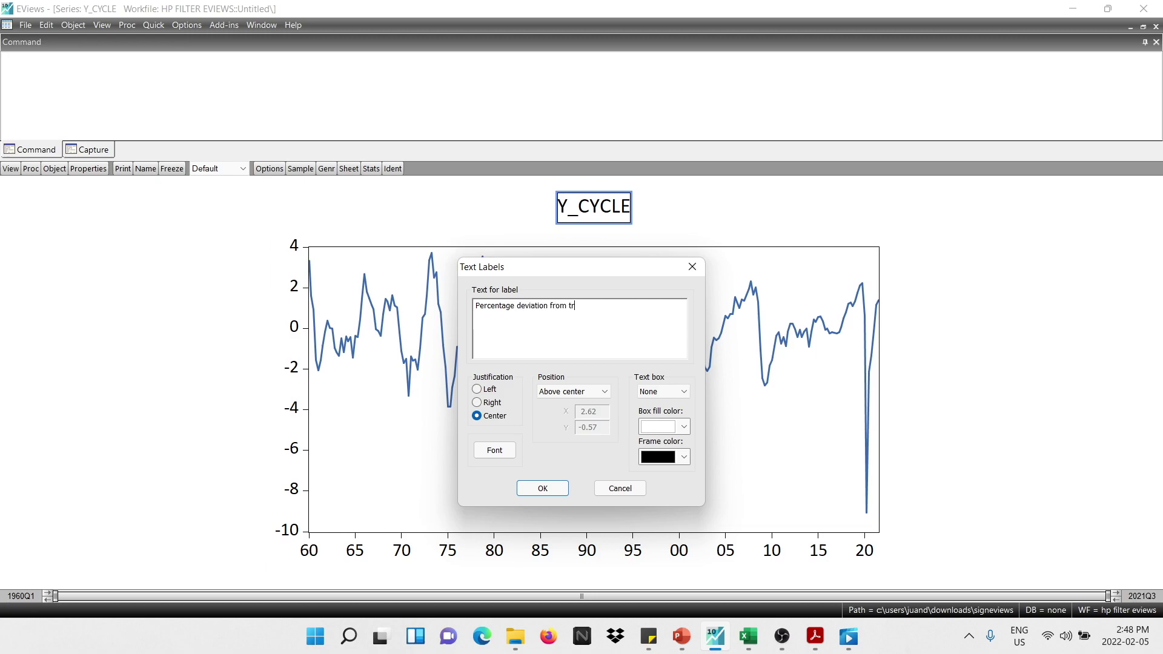
click(533, 489)
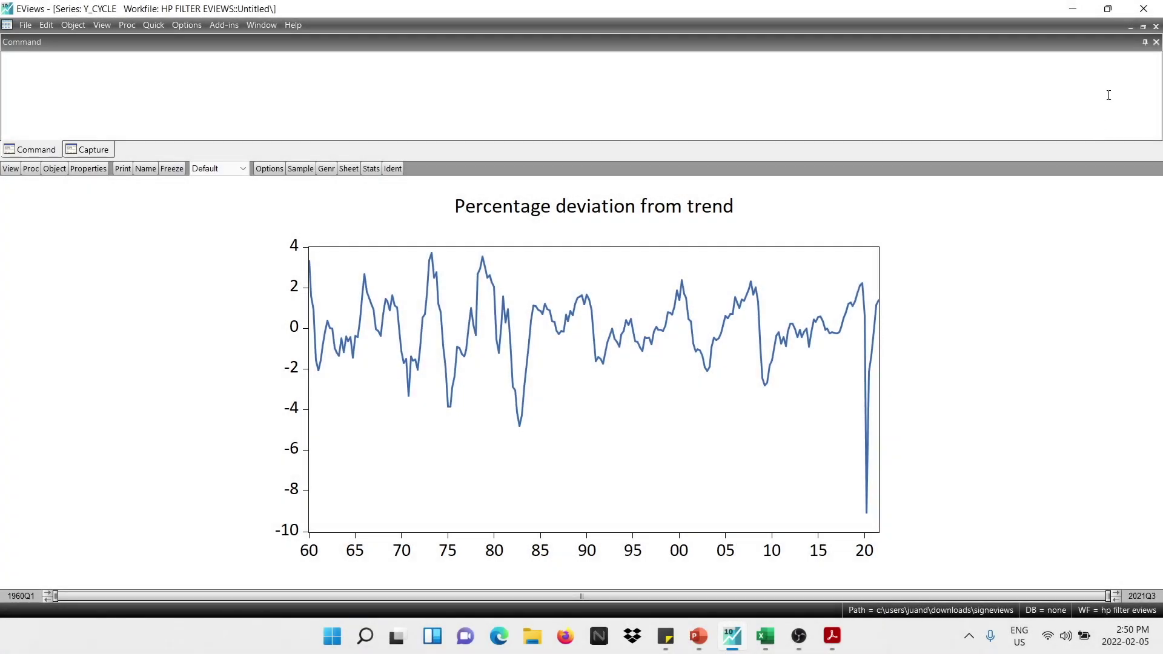
- Close the y_cycle graph without freezing and open log_gdp and y_trend as a group
click(1156, 27)
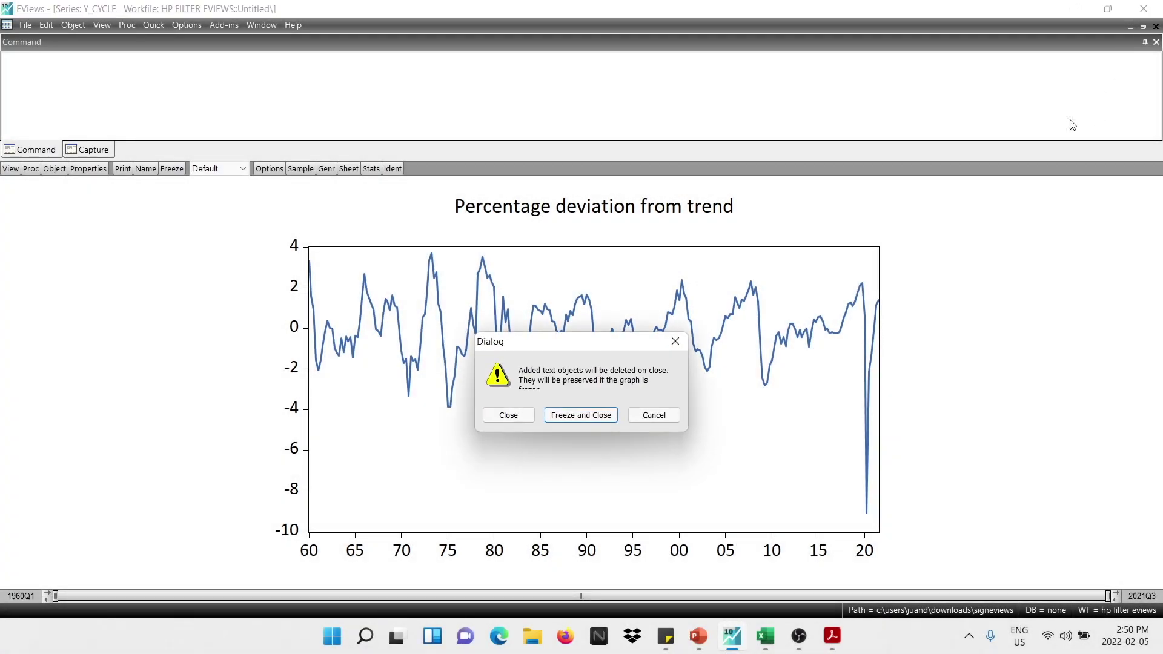
click(522, 418)
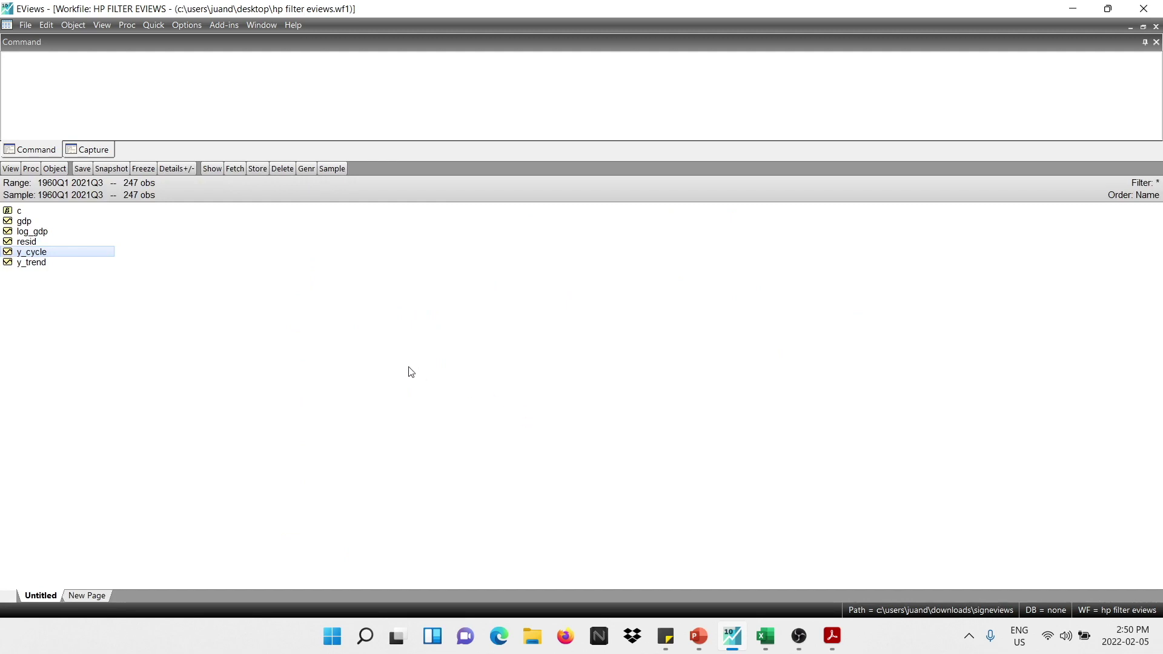
click(56, 232)
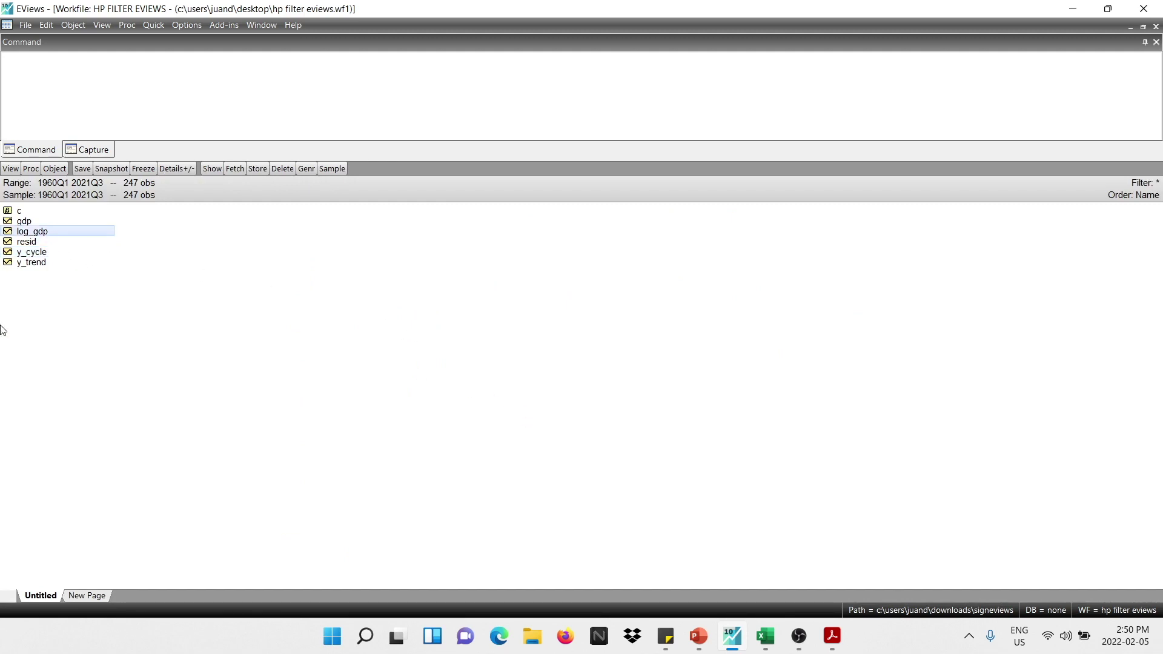
ctrl+click(47, 263)
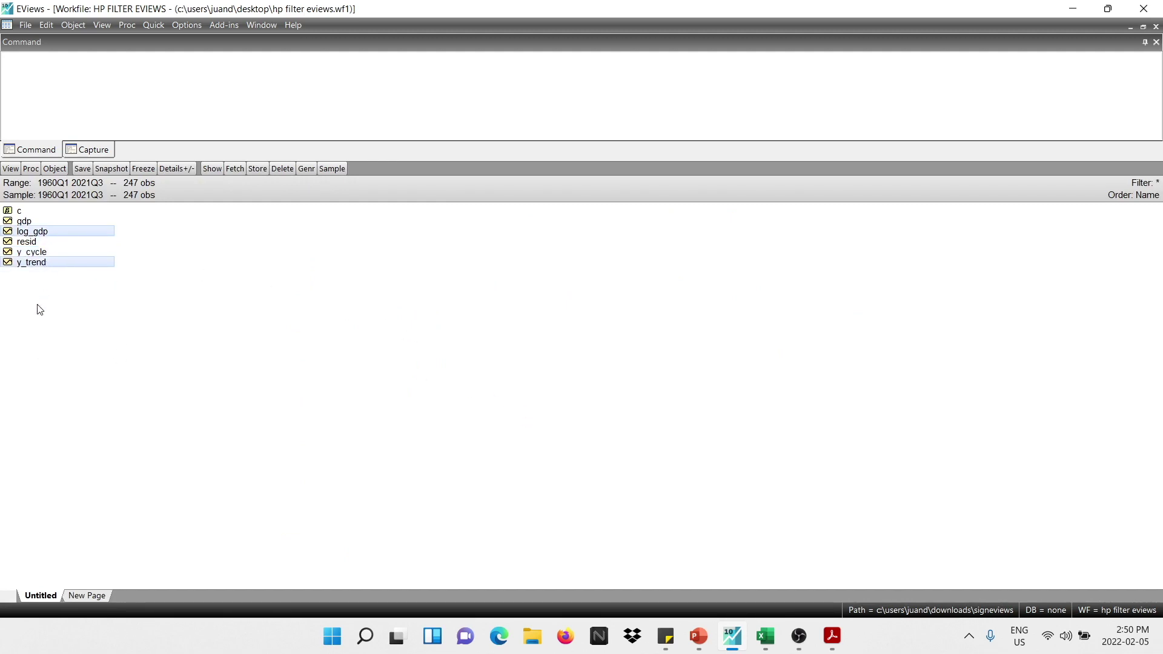
right_click(64, 266)
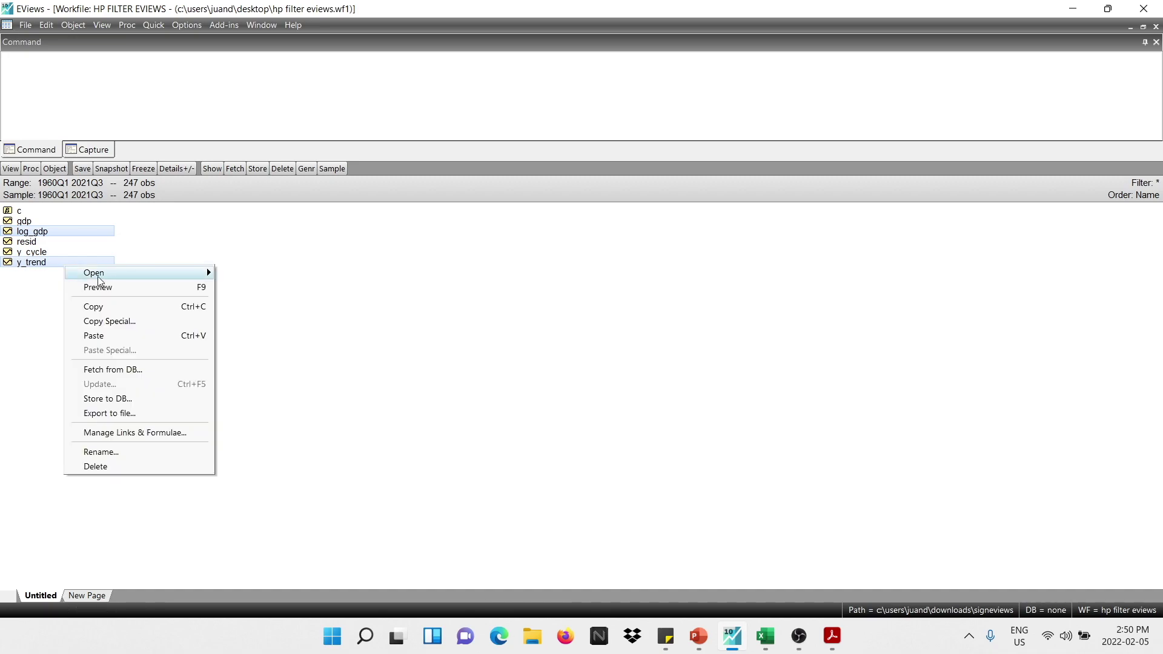
mouse_move(99, 278)
click(250, 273)
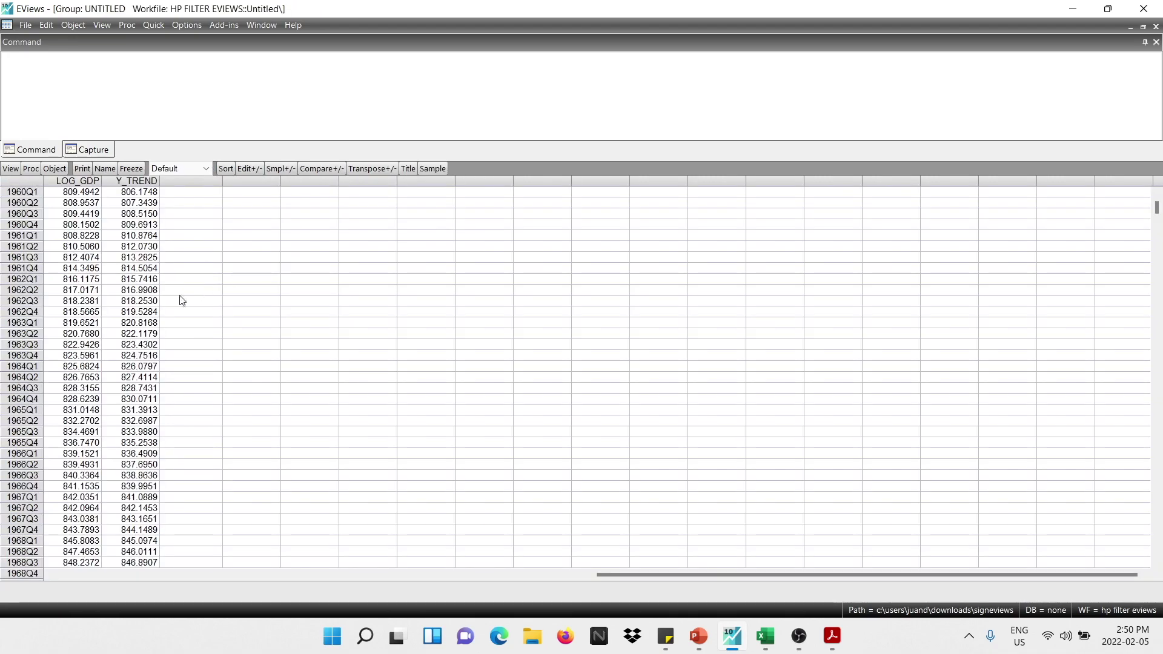
- Graph the log_gdp and y_trend group using the Simple template
click(11, 169)
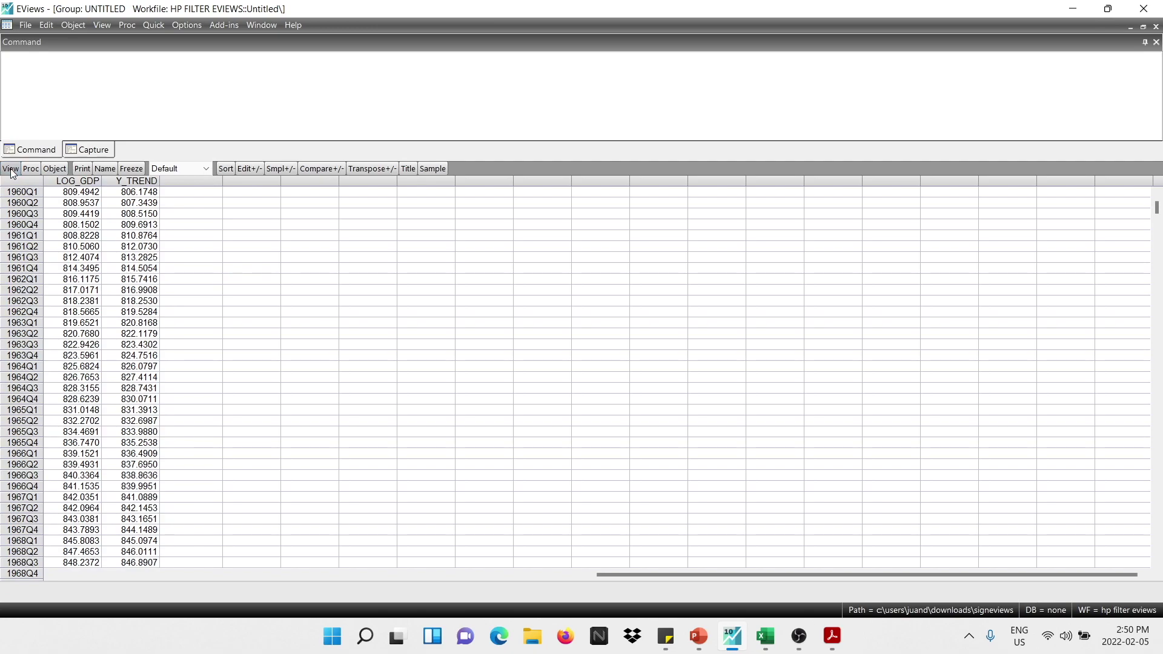
click(49, 228)
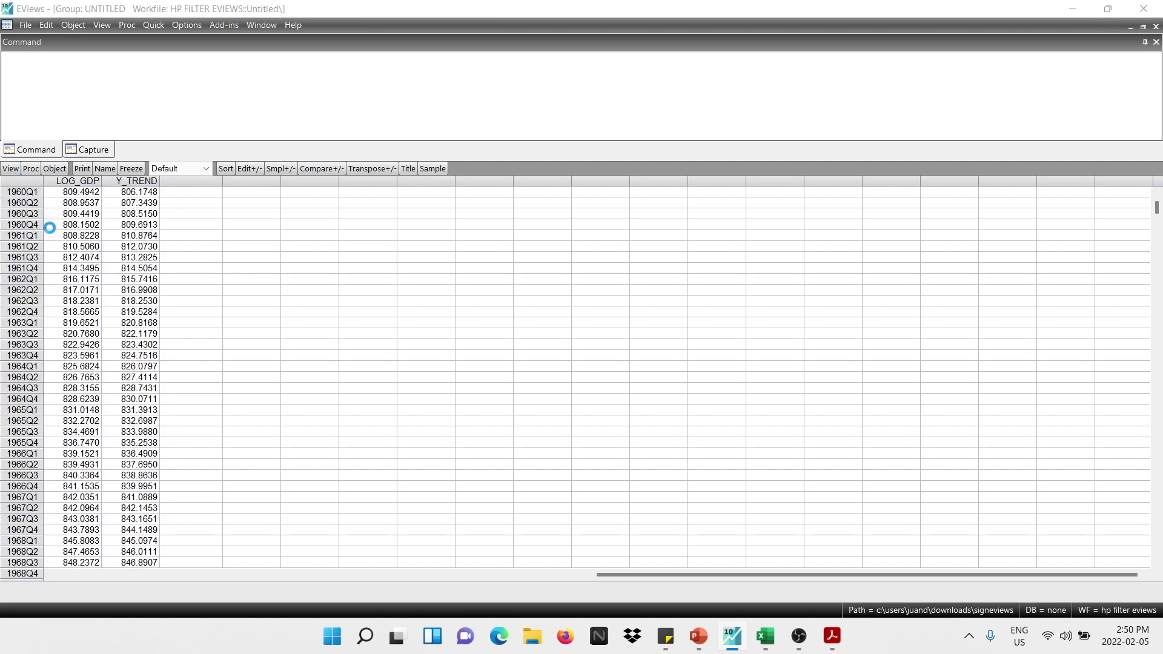
click(415, 333)
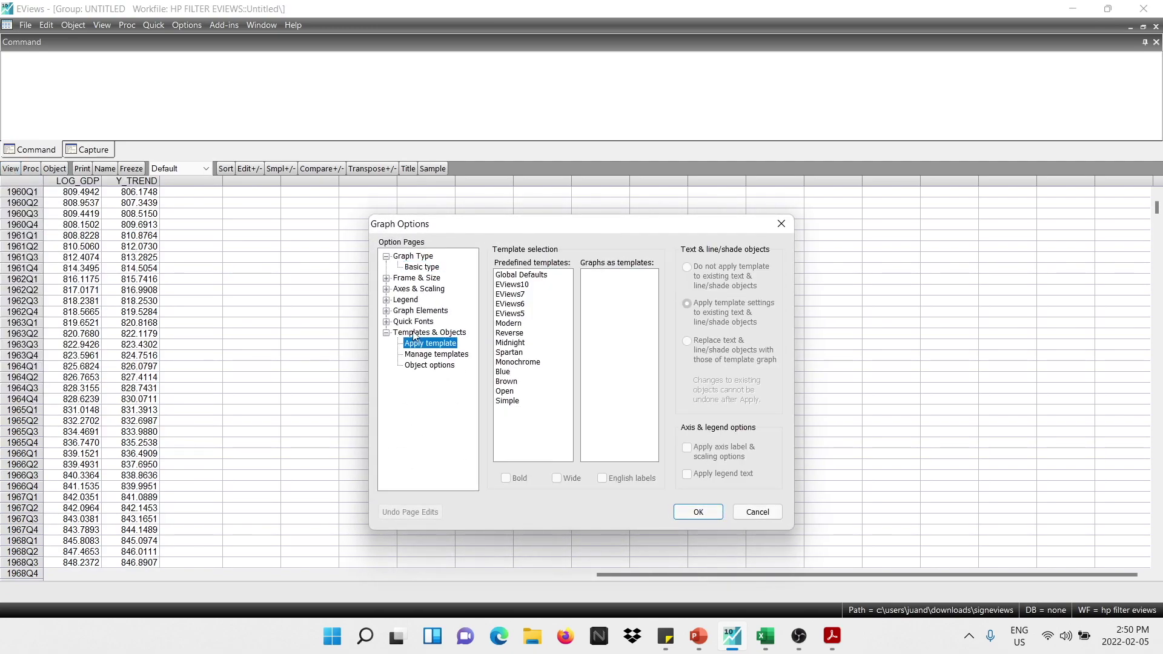
click(514, 402)
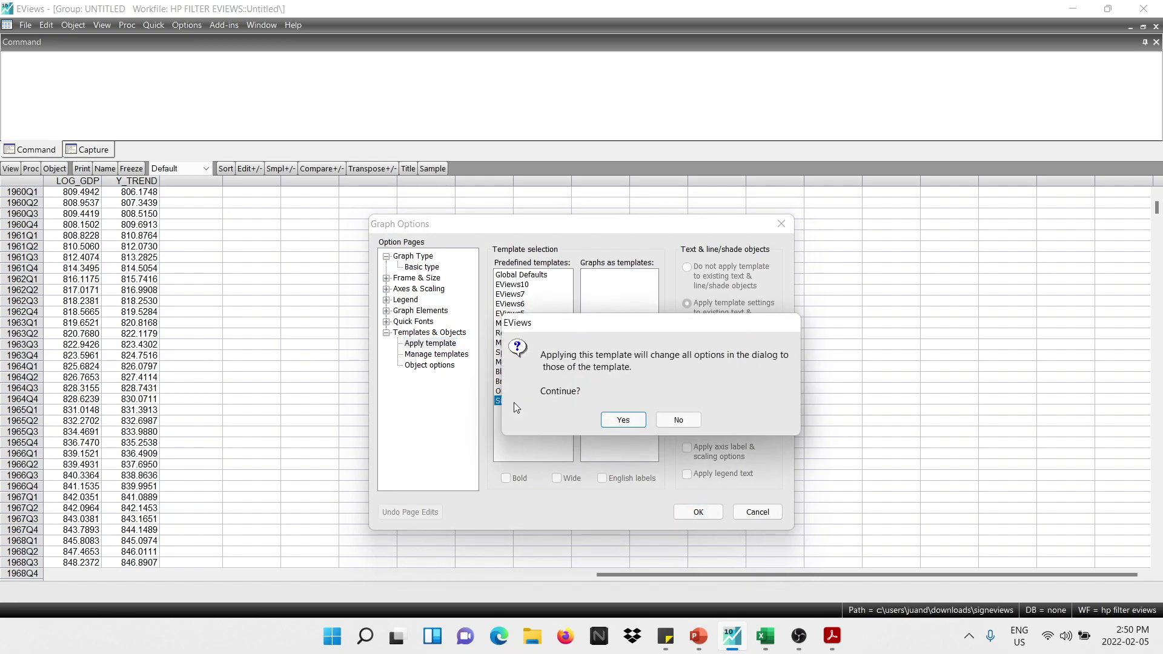
click(639, 426)
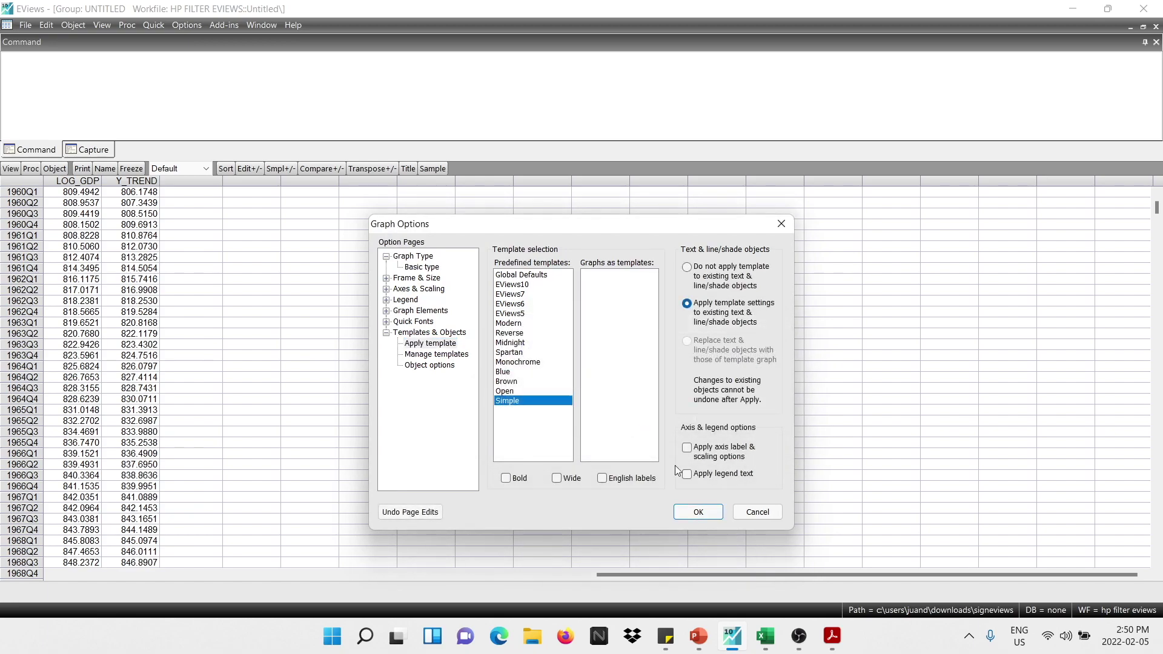
click(703, 516)
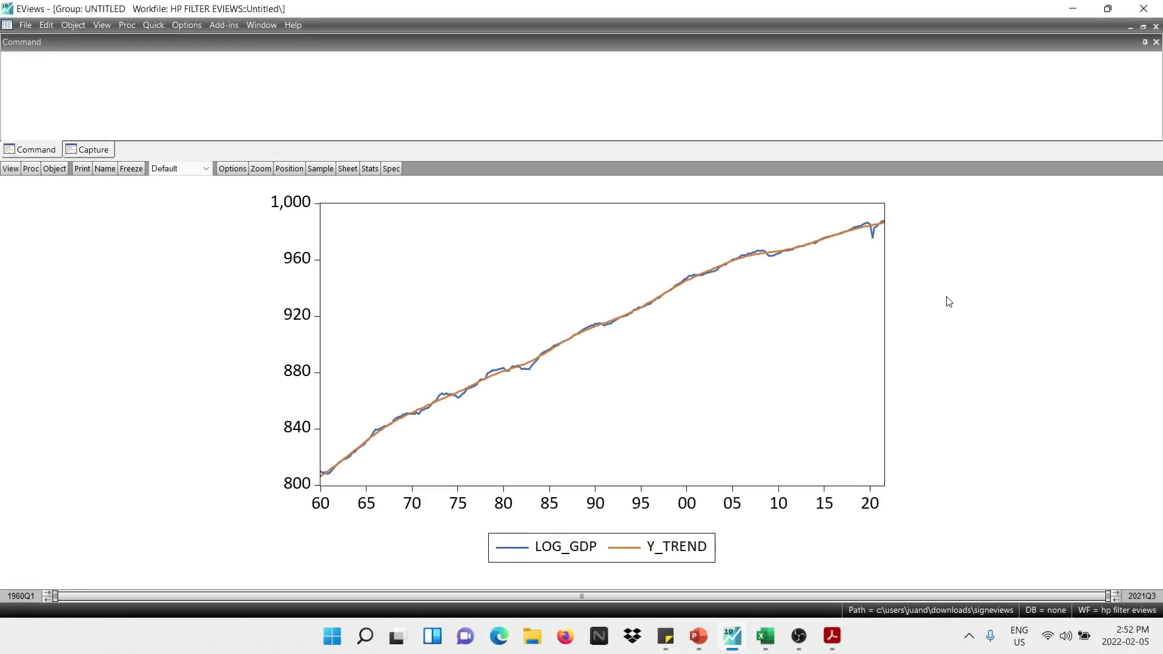
- Add the centred label 'Real GDP . Actual - Trend' above the graph's centre
right_click(925, 314)
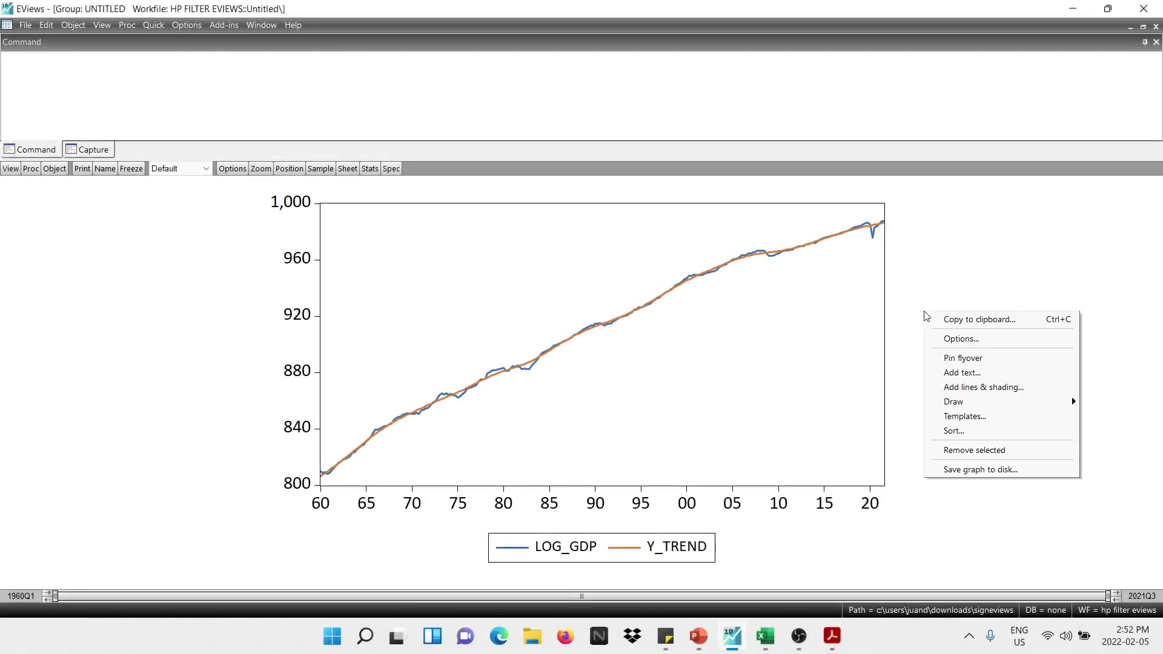
click(963, 373)
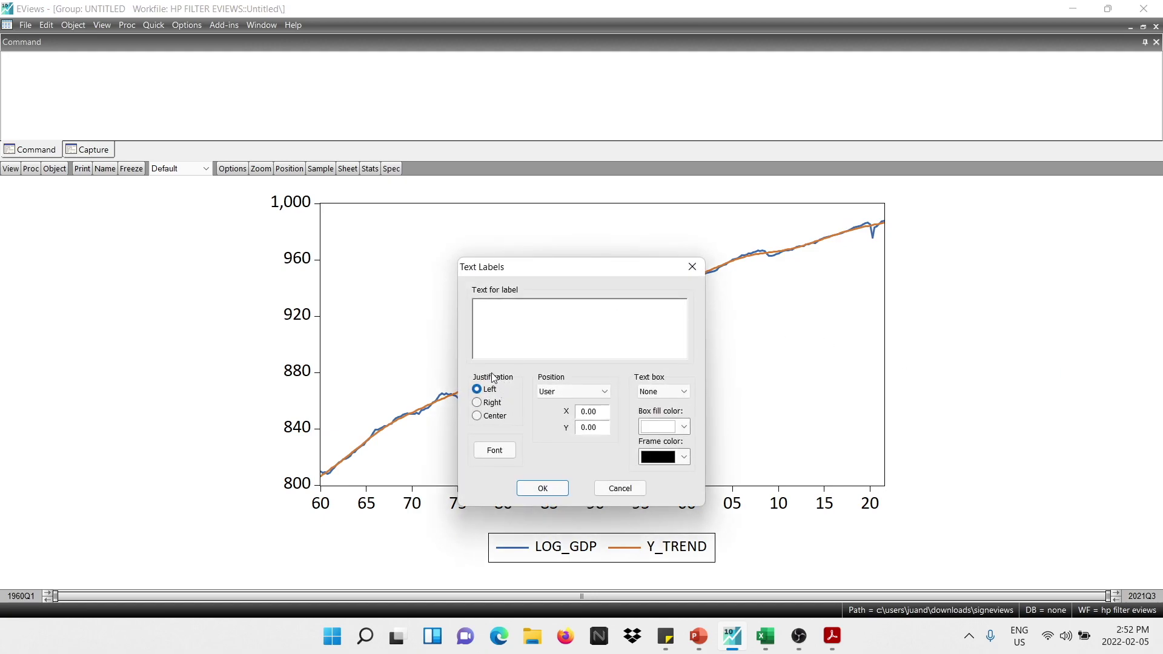
click(477, 416)
click(601, 394)
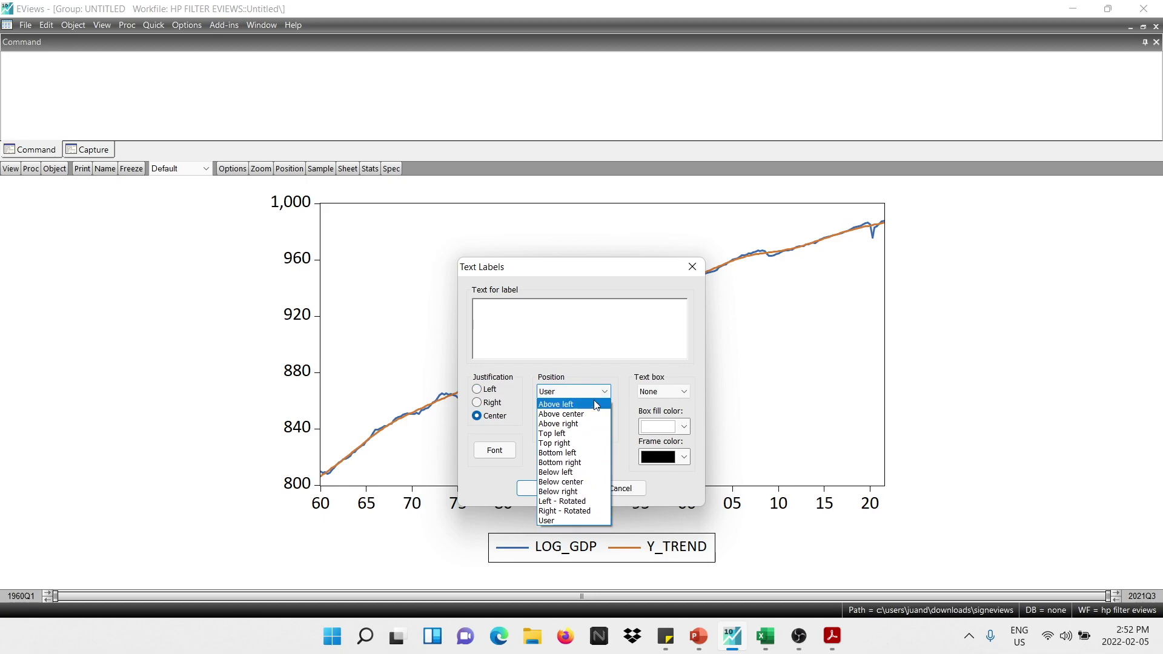
click(560, 414)
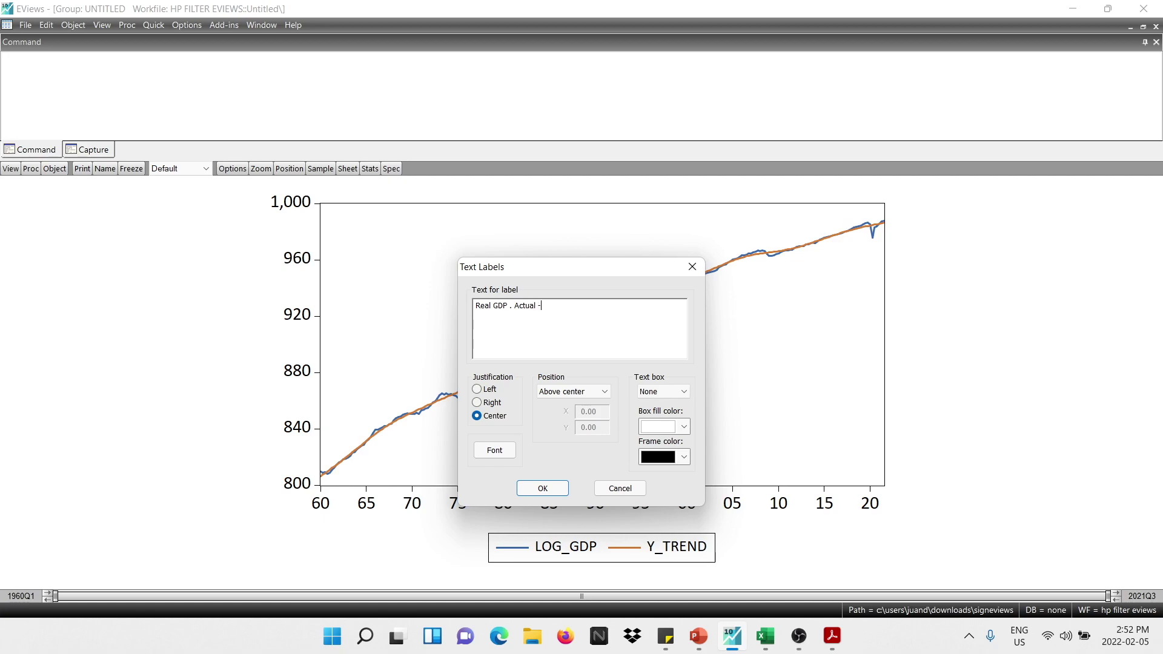
click(545, 488)
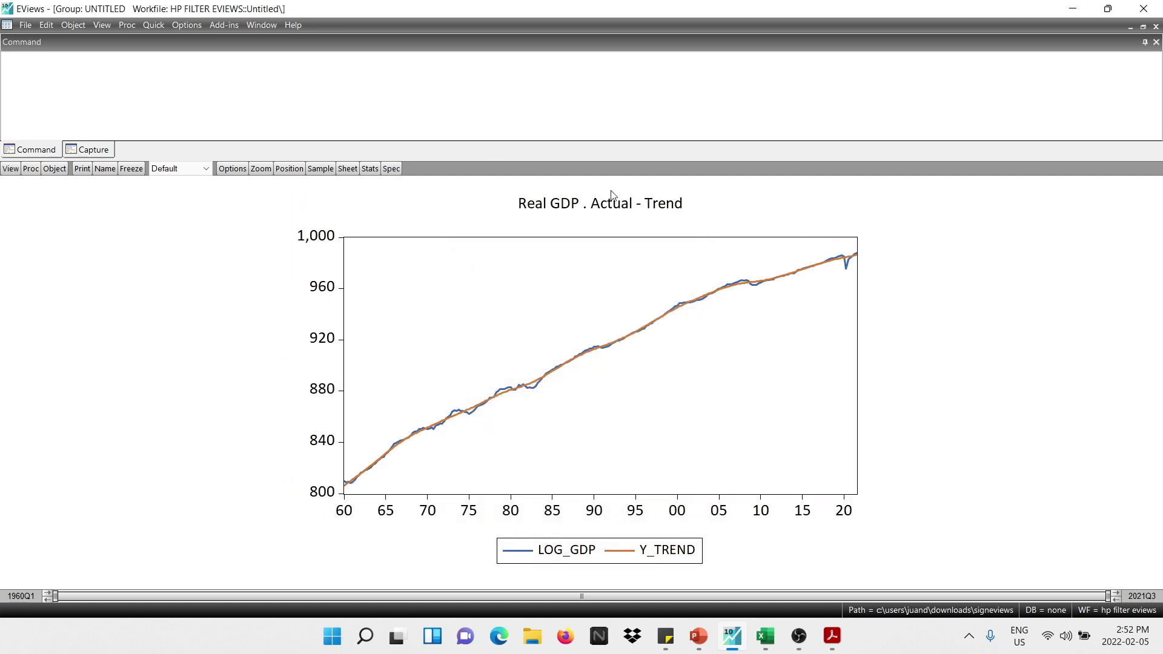
- Freeze the graph and name the frozen object TREND_ACTUAL
click(130, 169)
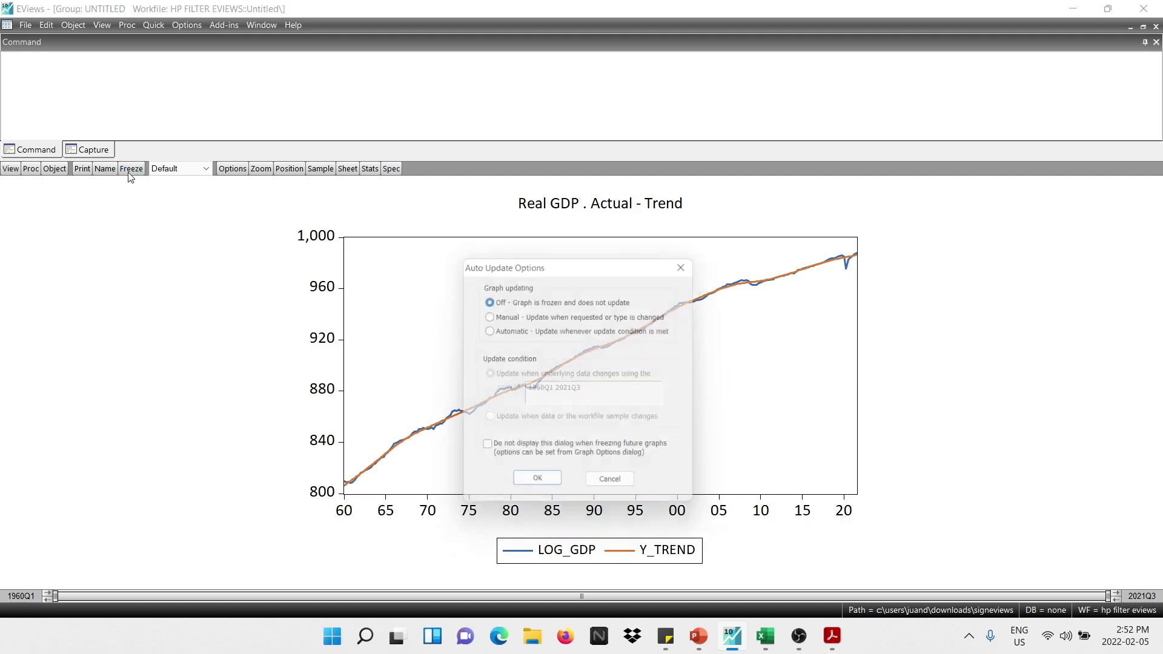
click(537, 487)
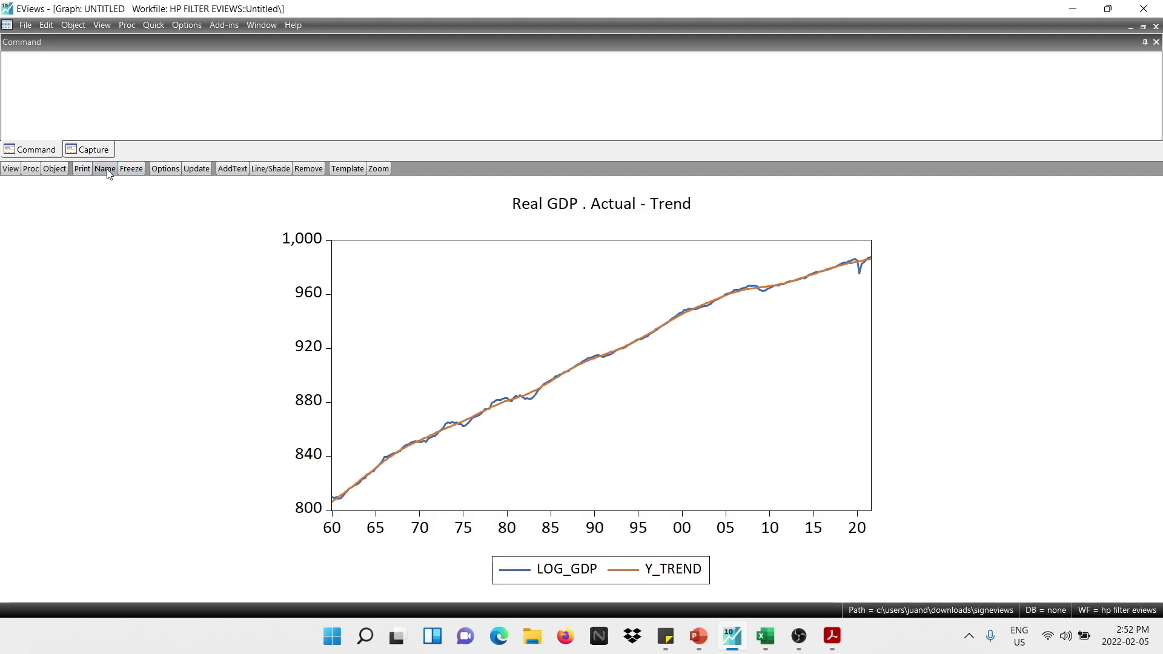
click(105, 169)
key(BackSpace)
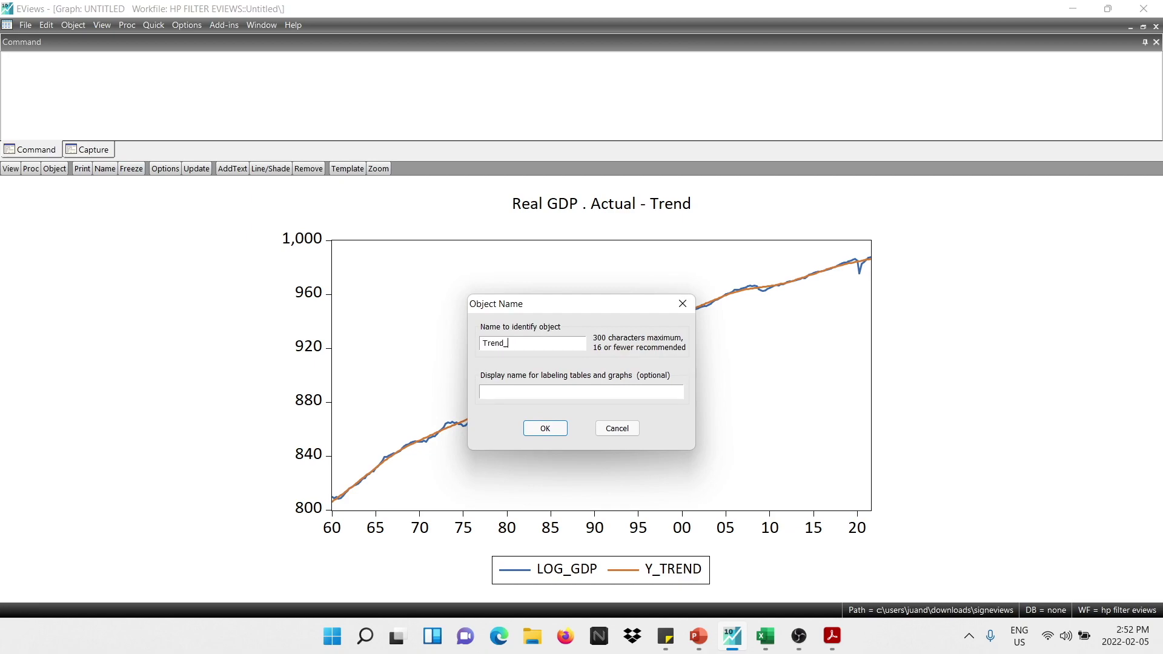
key(Return)
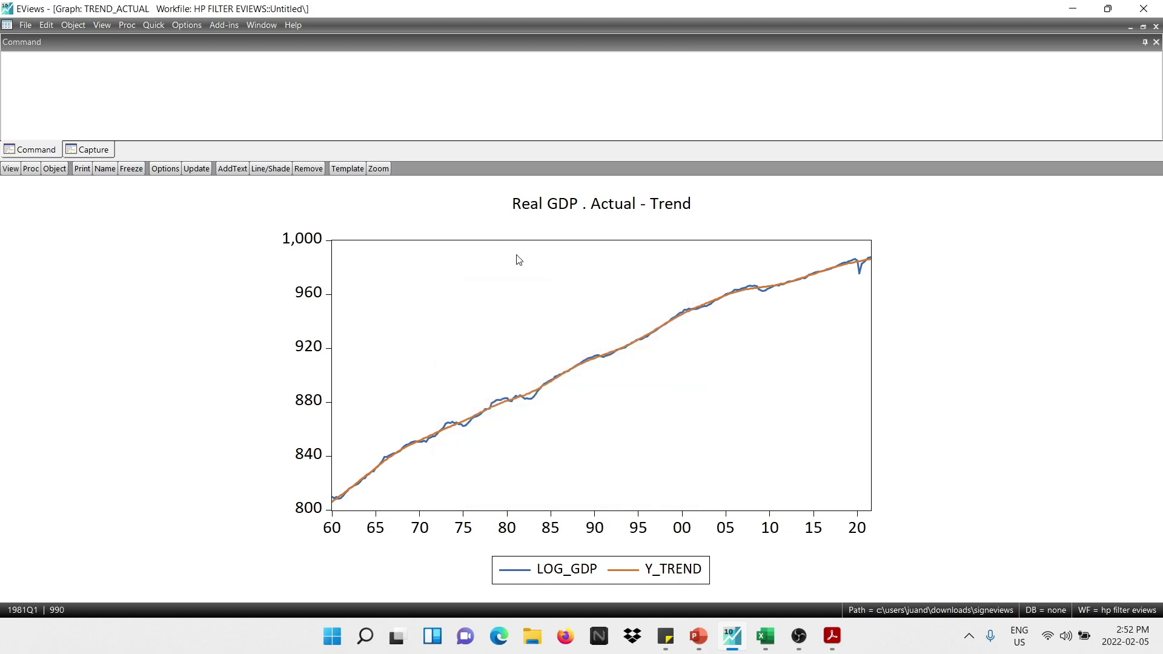
- Close the windows, delete the untitled group, and reopen the trend_actual graph
click(1156, 26)
click(1156, 26)
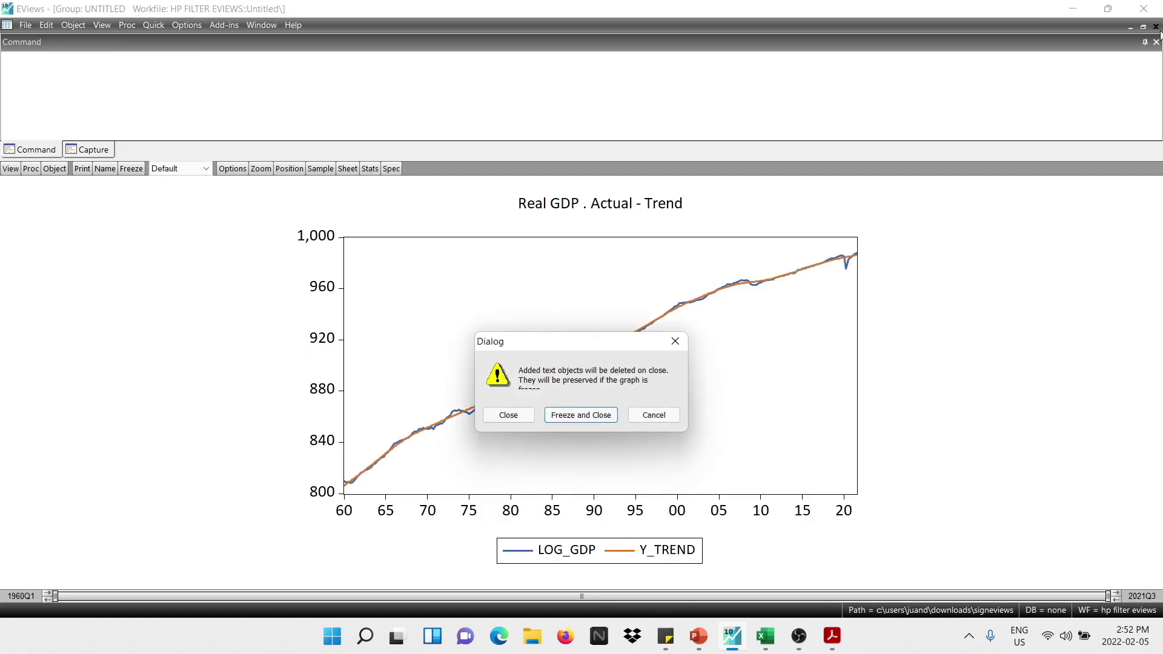
click(527, 418)
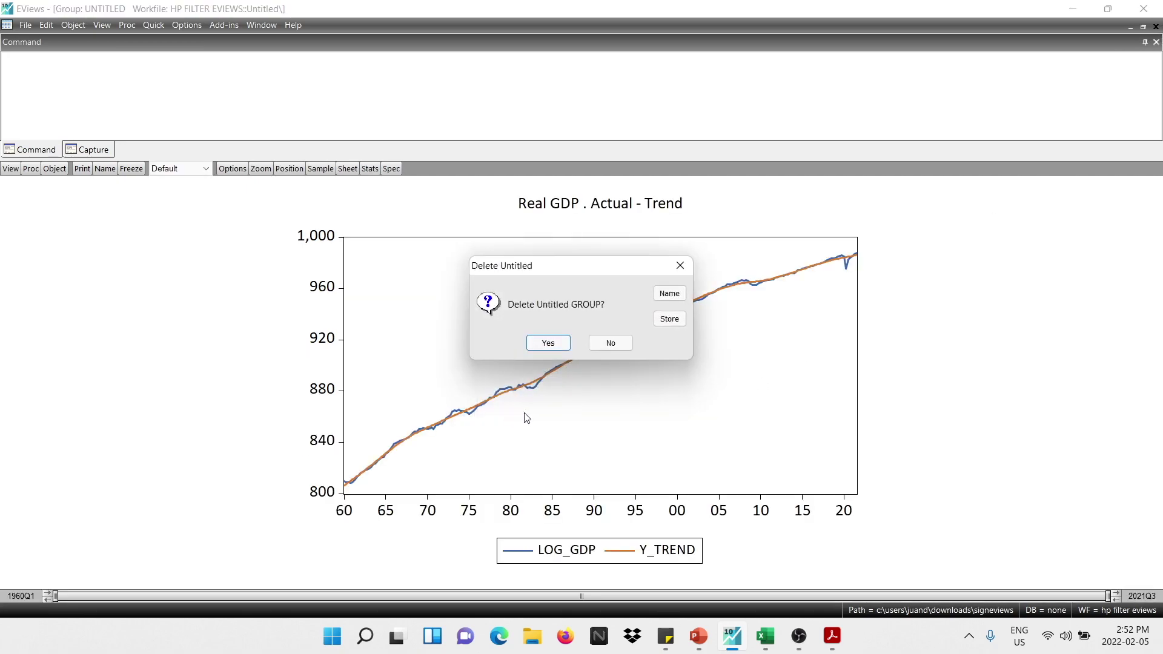
click(566, 343)
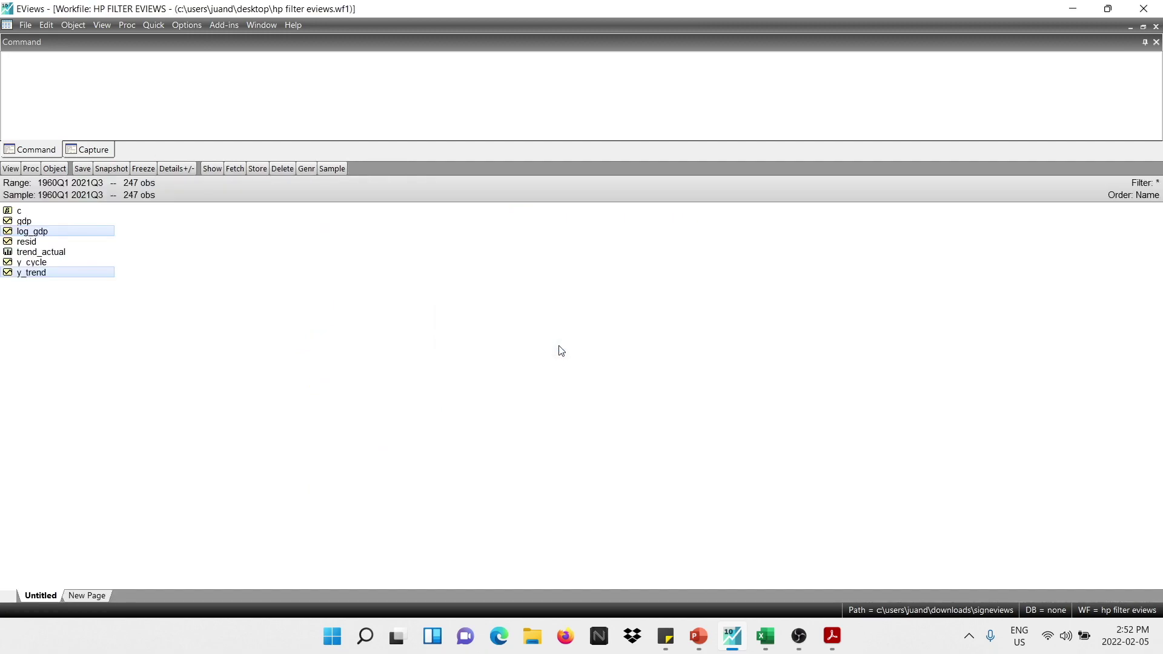
click(35, 255)
double_click(58, 253)
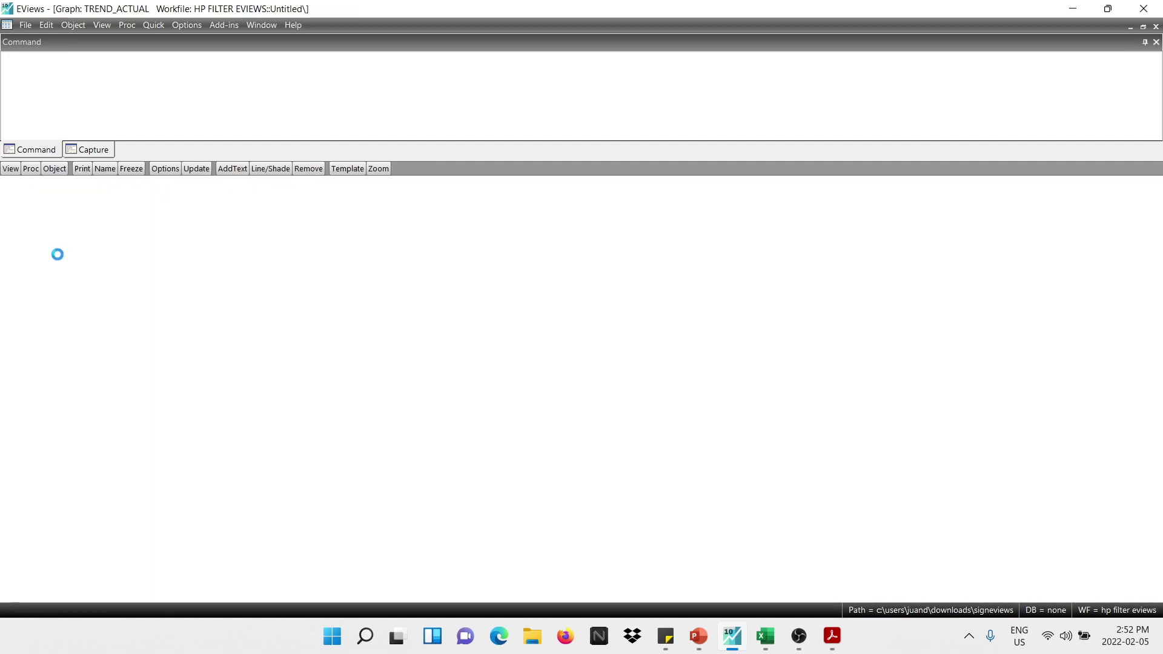